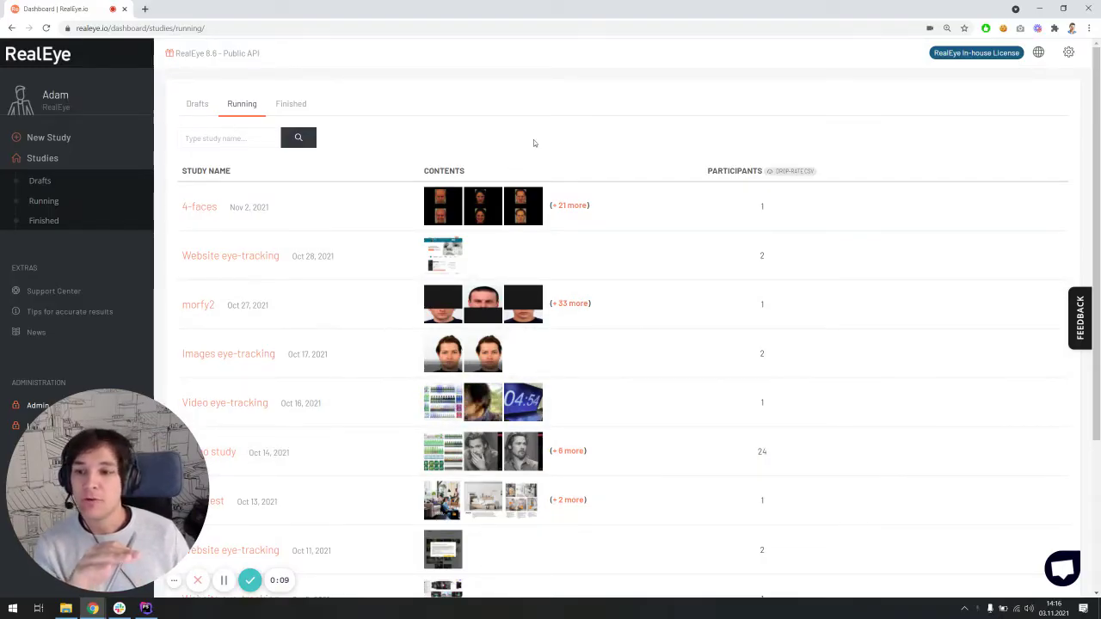
Step: Start a new study from the New Study entry in the sidebar
left_click(51, 140)
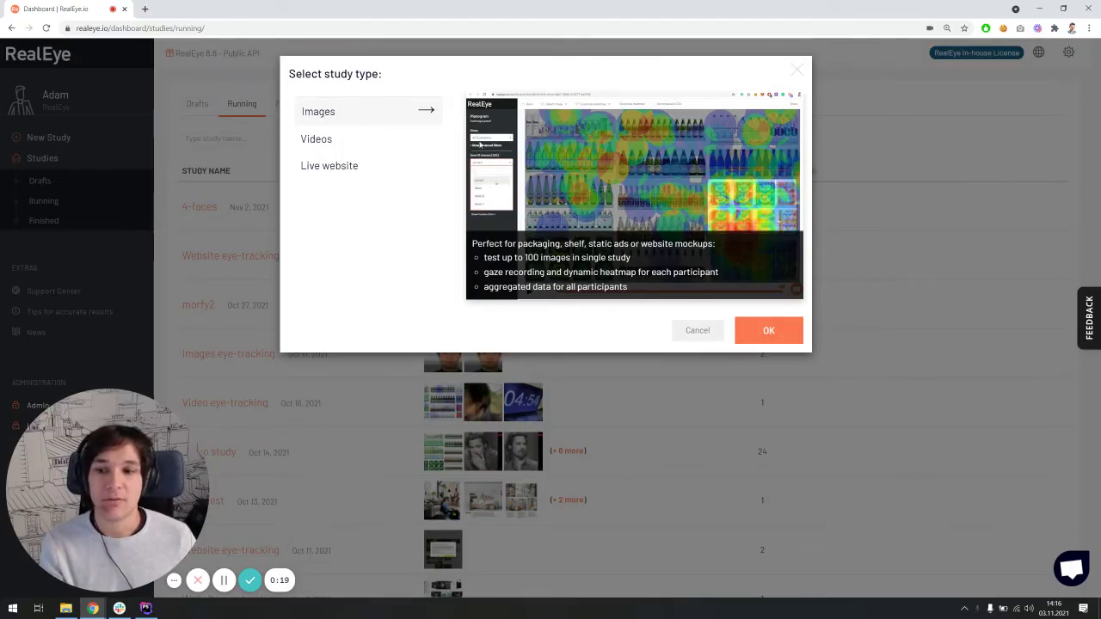
Step: Confirm the Images study type and pass Study Setup with external tool integration left off
left_click(773, 333)
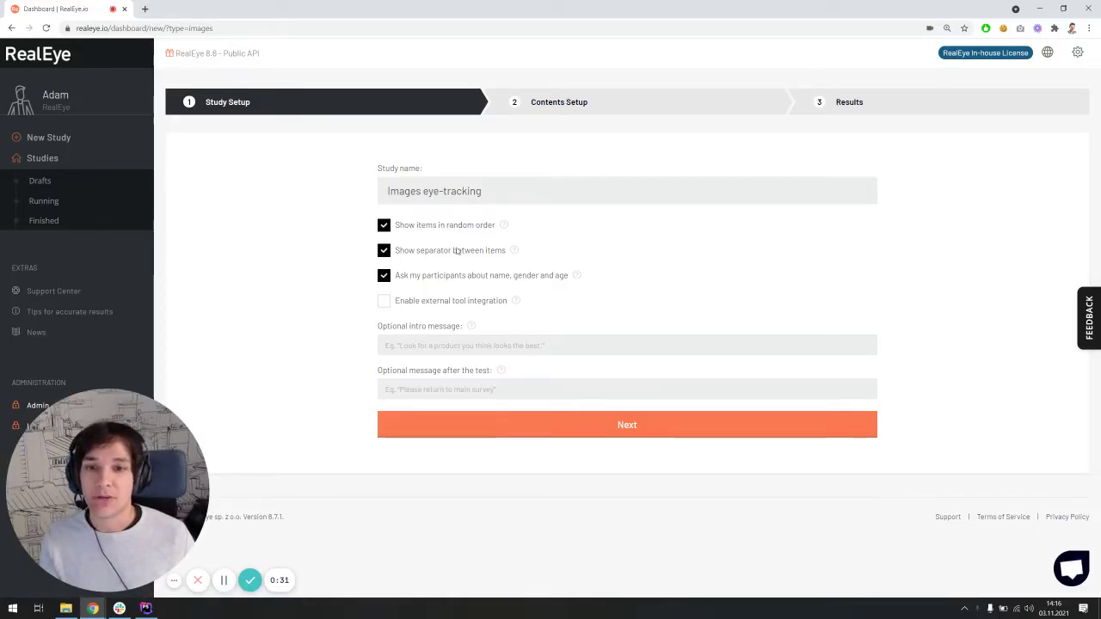
left_click(454, 303)
left_click(455, 305)
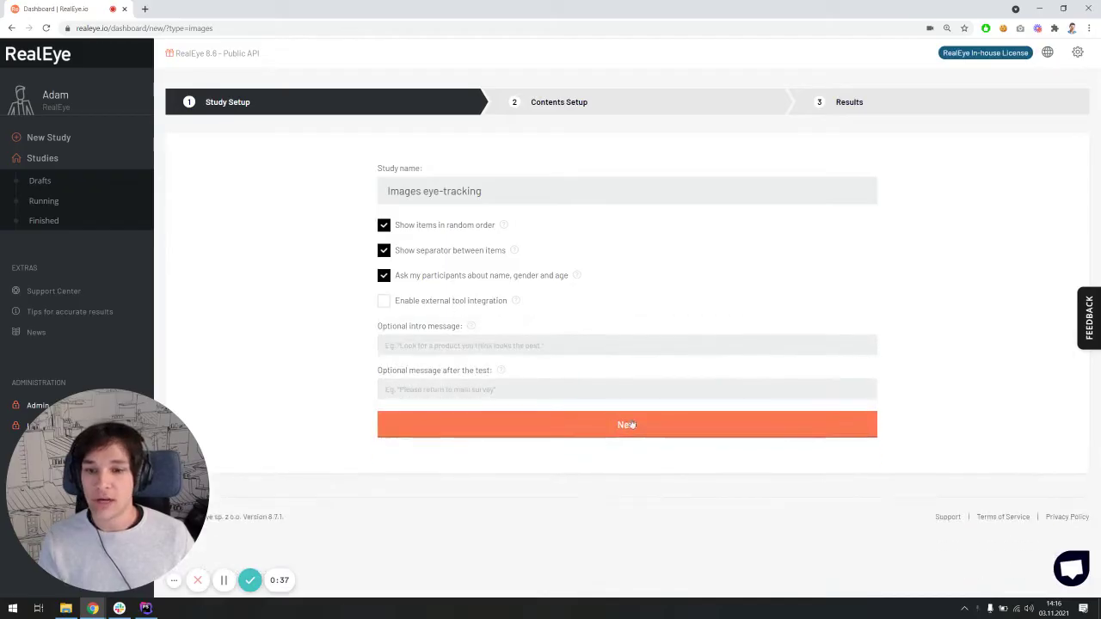
left_click(621, 425)
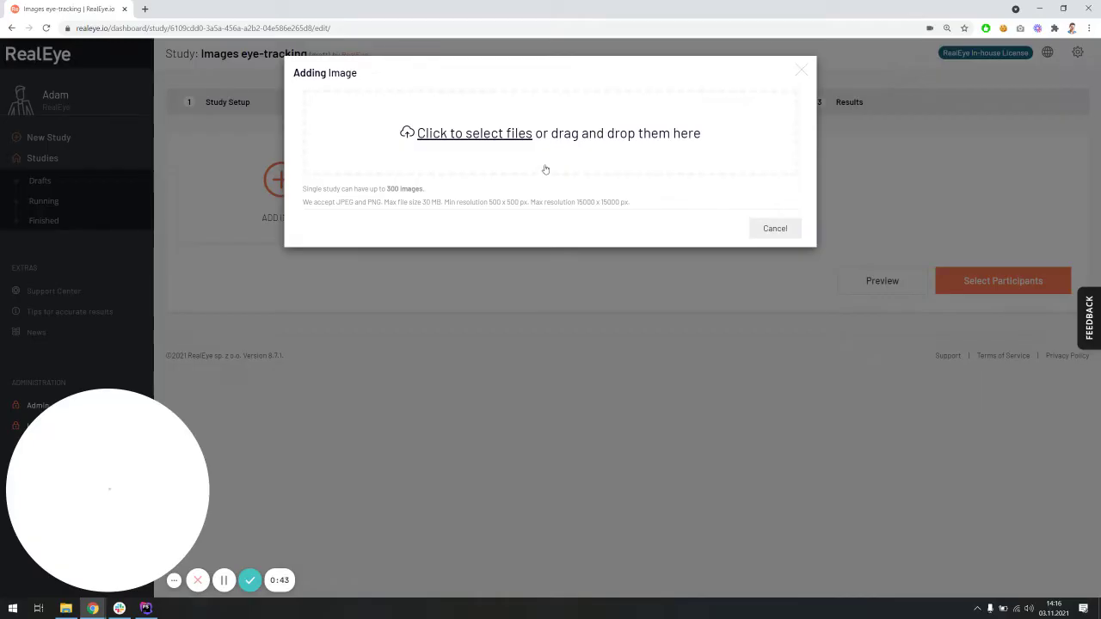
Step: Upload gatsby.jpg, planogram.jpg and bp2.jpg from the Pulpit > sample folder
left_click(572, 169)
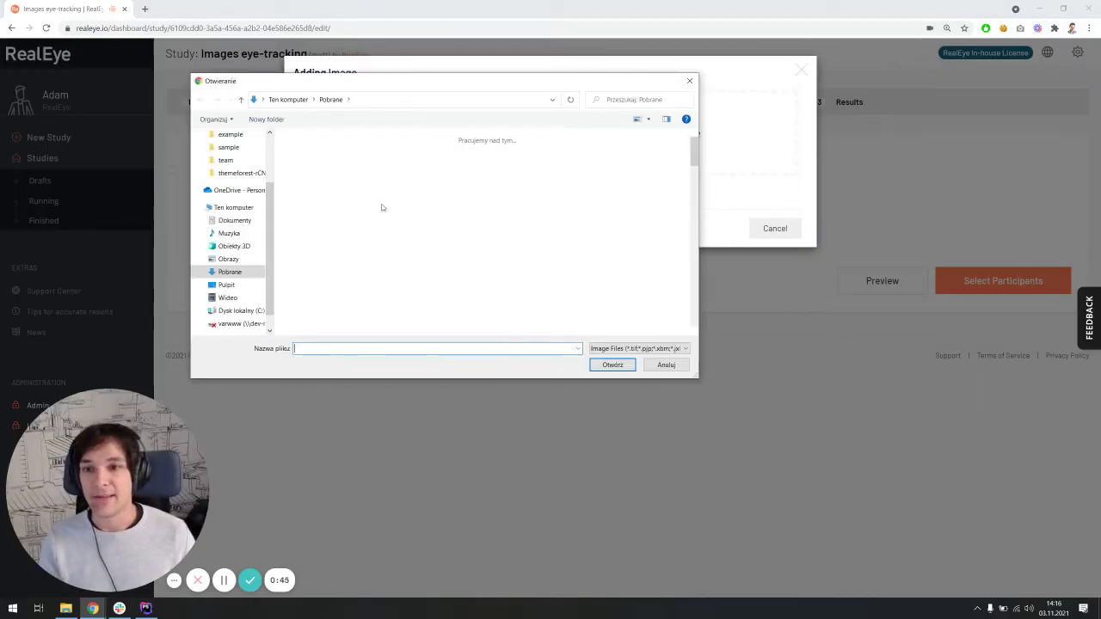
left_click(227, 310)
left_click(226, 135)
double_click(430, 164)
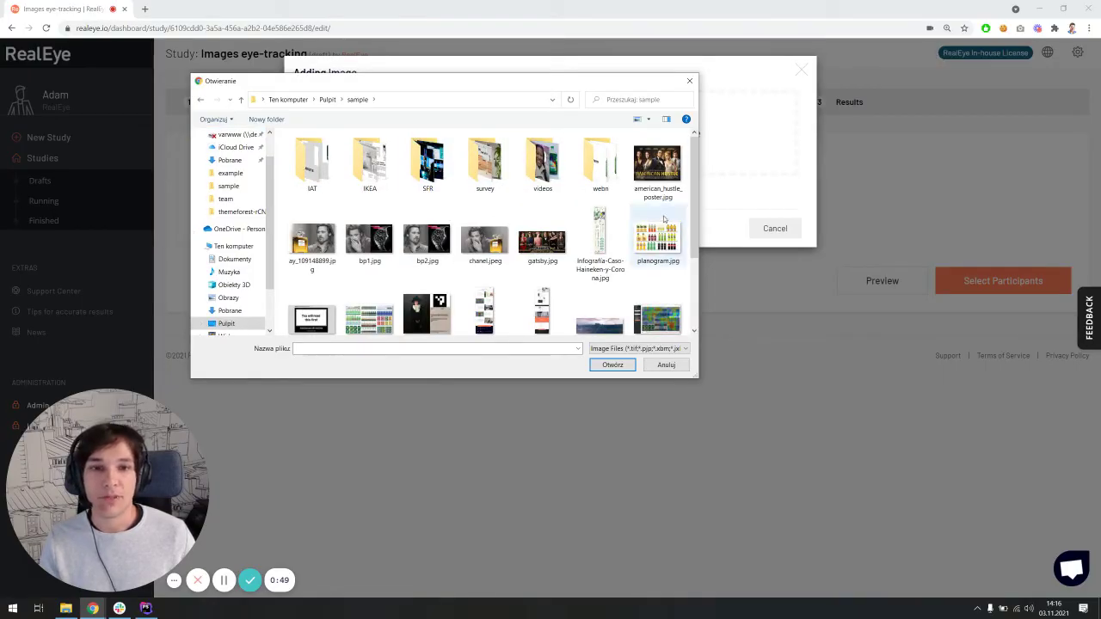
left_click(542, 241)
left_click(658, 239, "ctrl")
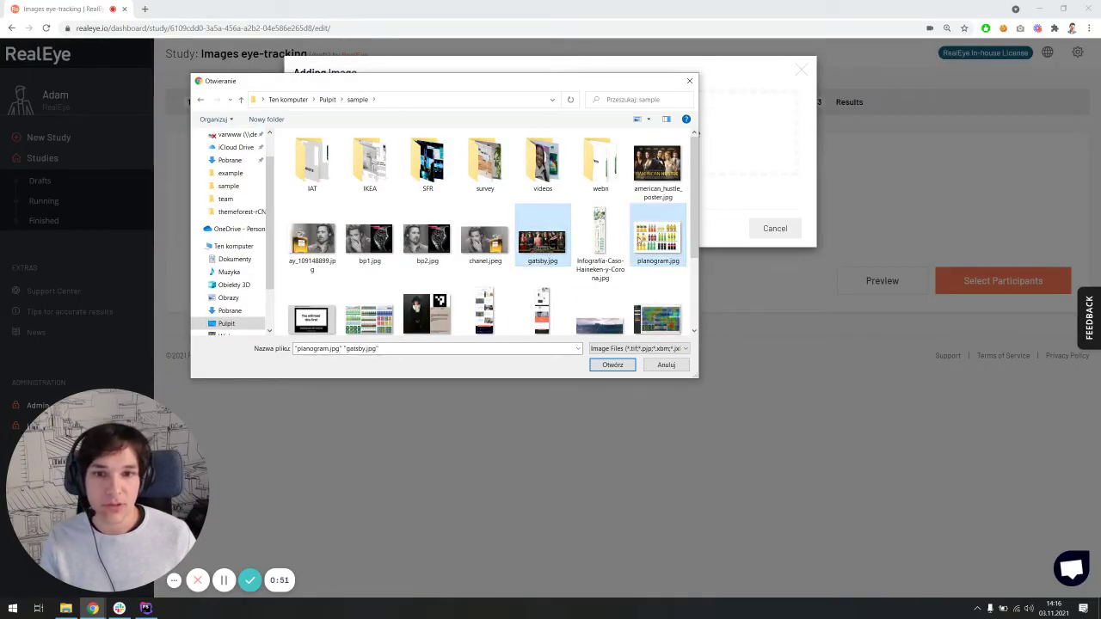
left_click(427, 241, "ctrl")
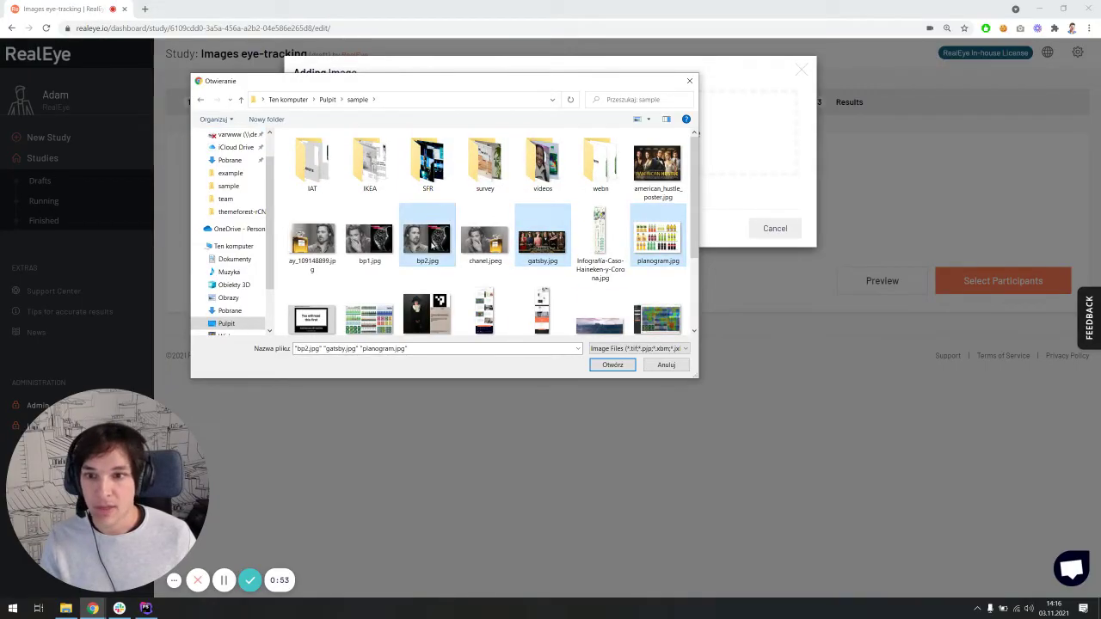
left_click(612, 365)
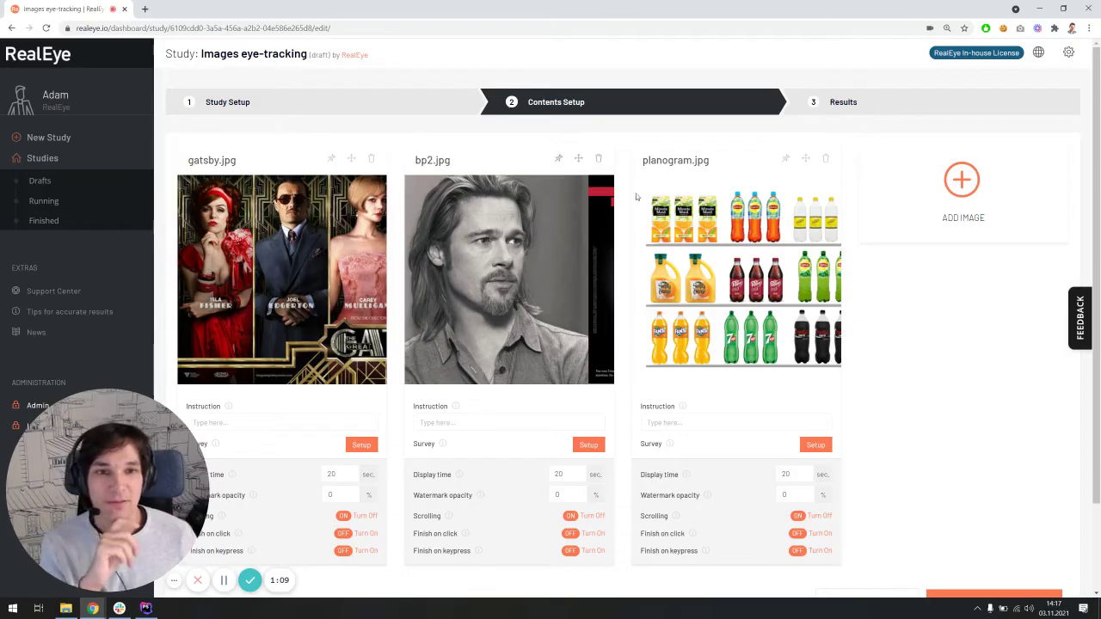
Step: Move planogram.jpg to first place, pin it, and set its instruction 'Click the product you'd purchase'
left_click_drag(729, 162, 311, 166)
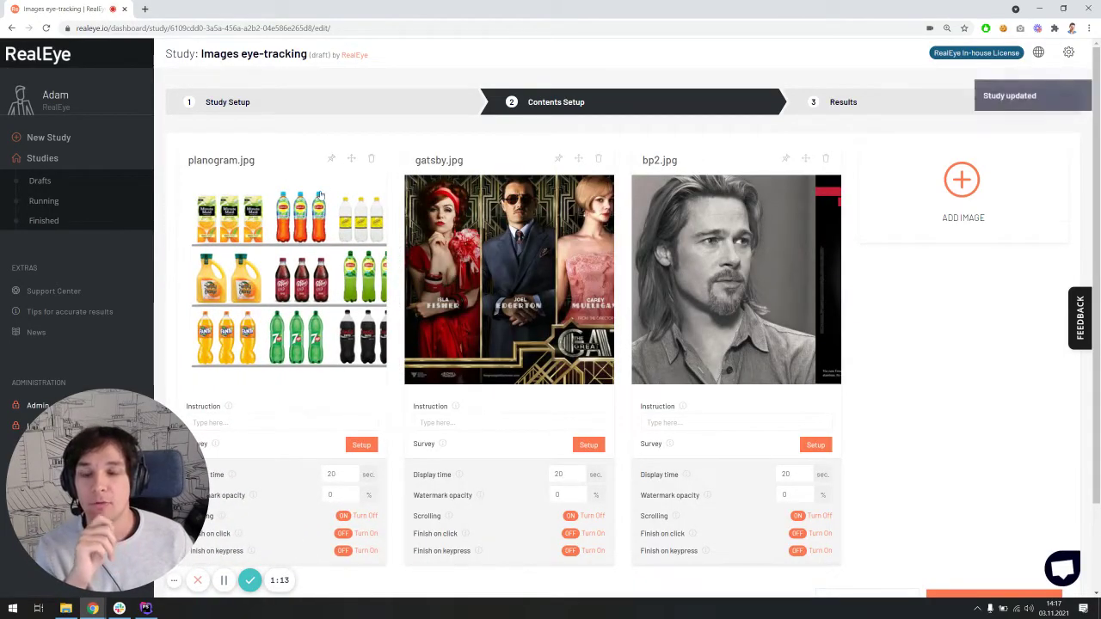
left_click(330, 162)
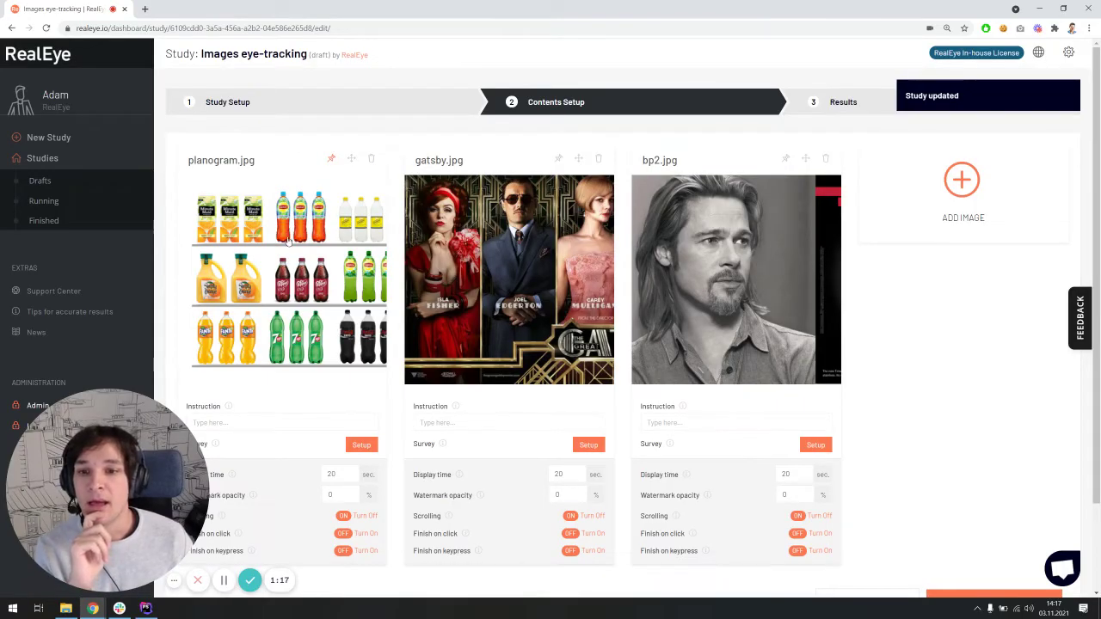
scroll(288, 241, "down", 2)
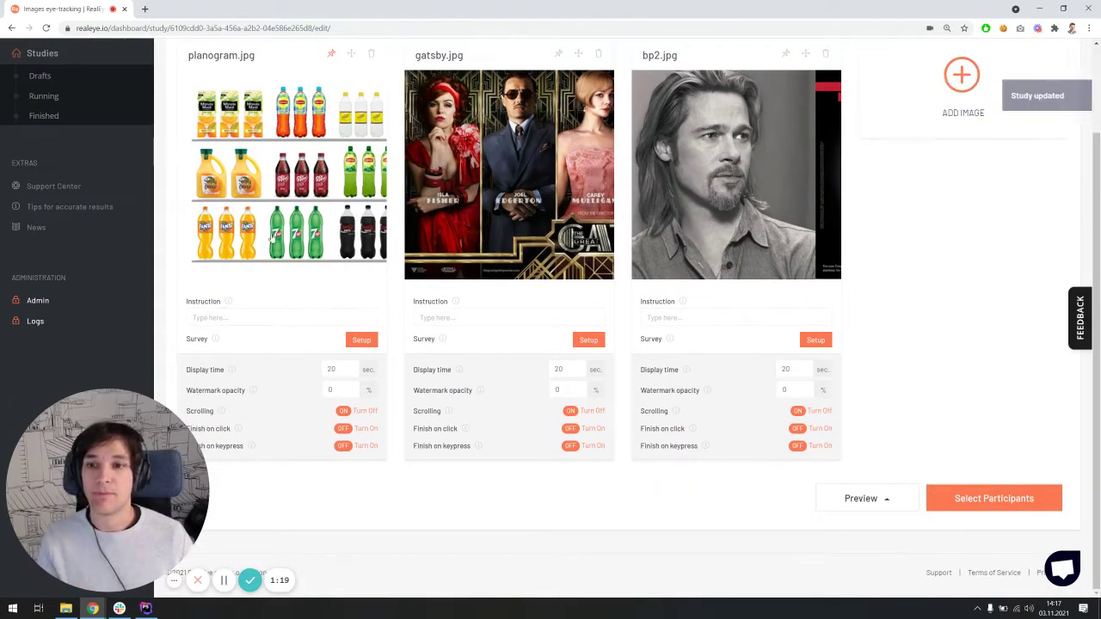
left_click(228, 317)
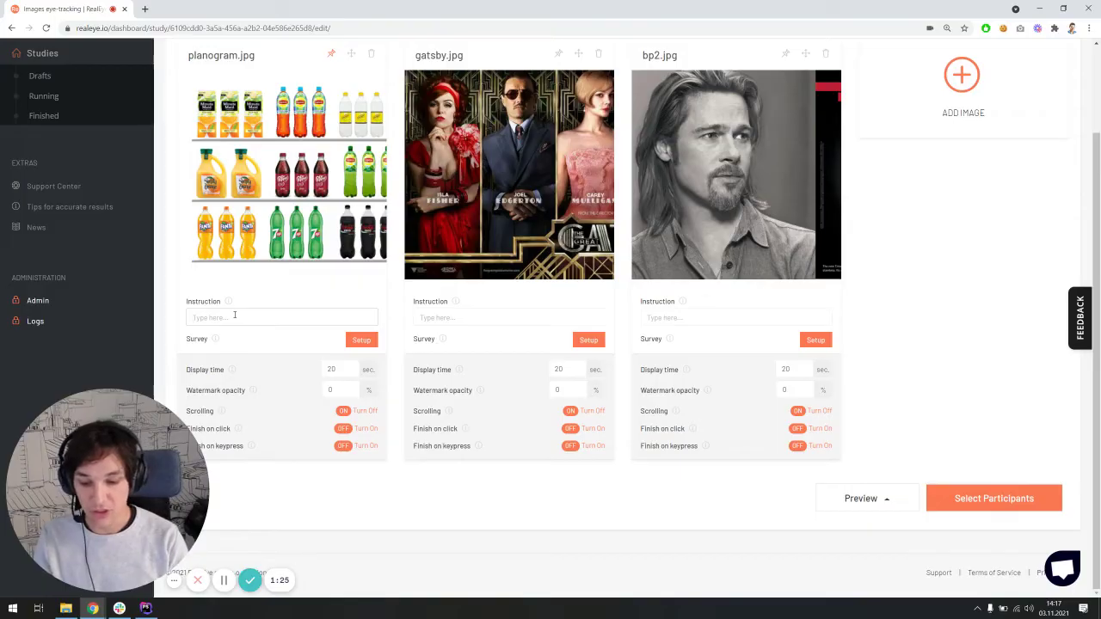
type("Click the product you'd purchase")
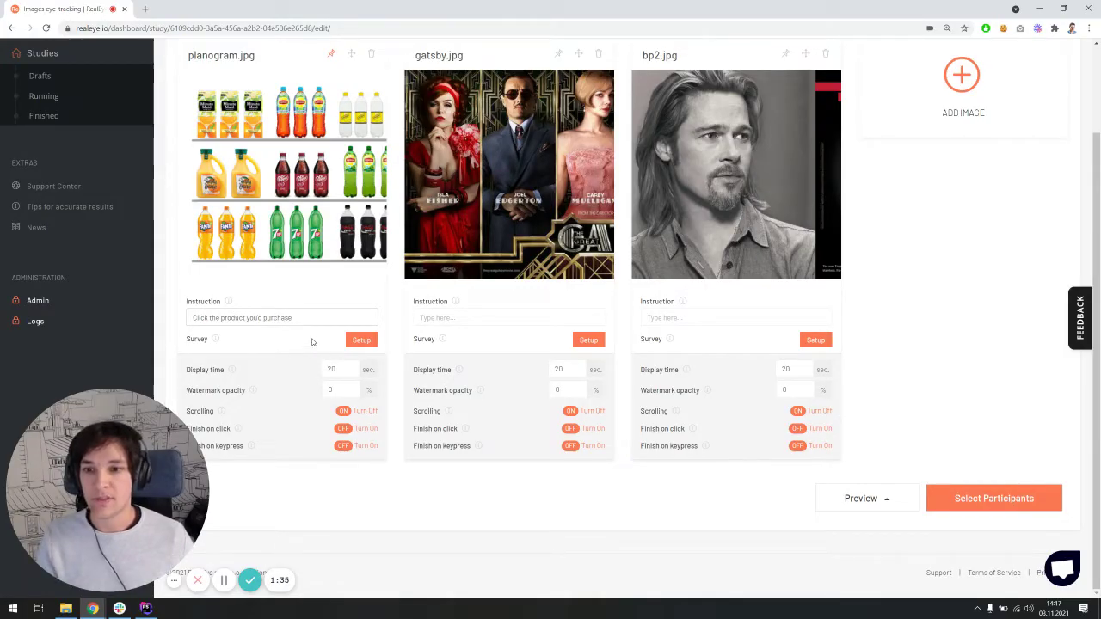
left_click(309, 336)
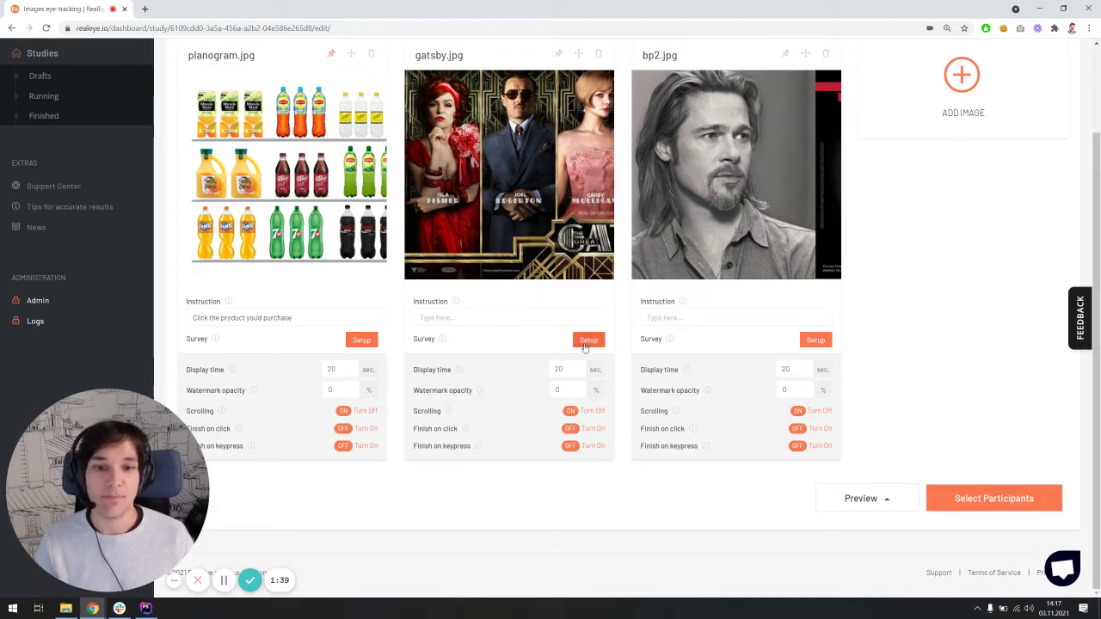
Step: Add a choice question 'Have you found the product you usually purchase?' with Yes/No answers
left_click(365, 341)
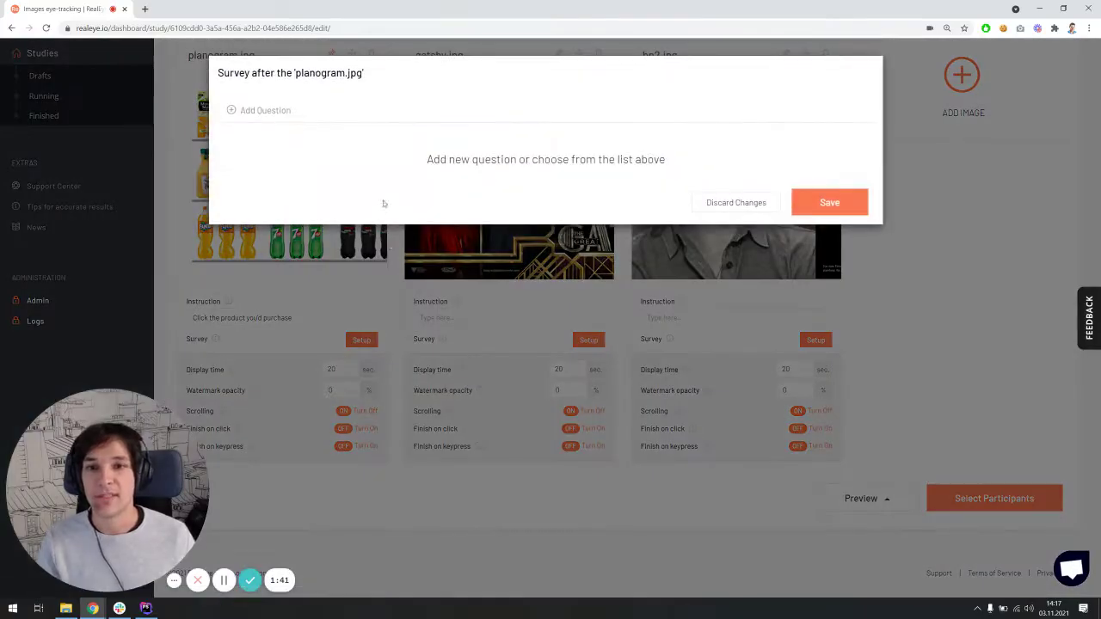
left_click(254, 110)
left_click(327, 184)
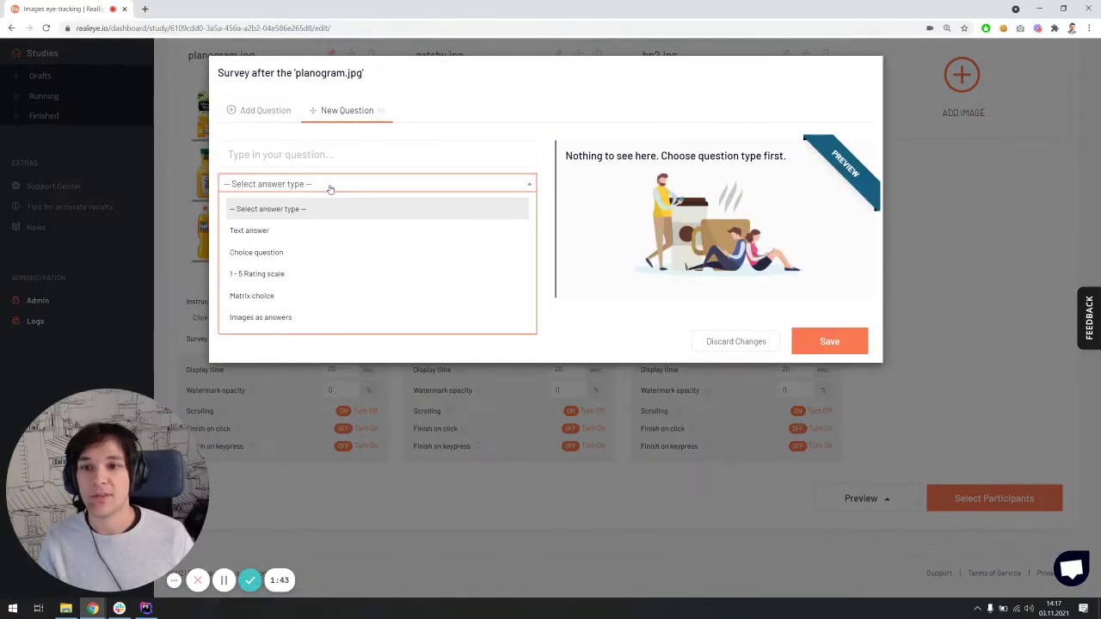
left_click(307, 251)
left_click(292, 154)
type("Ha")
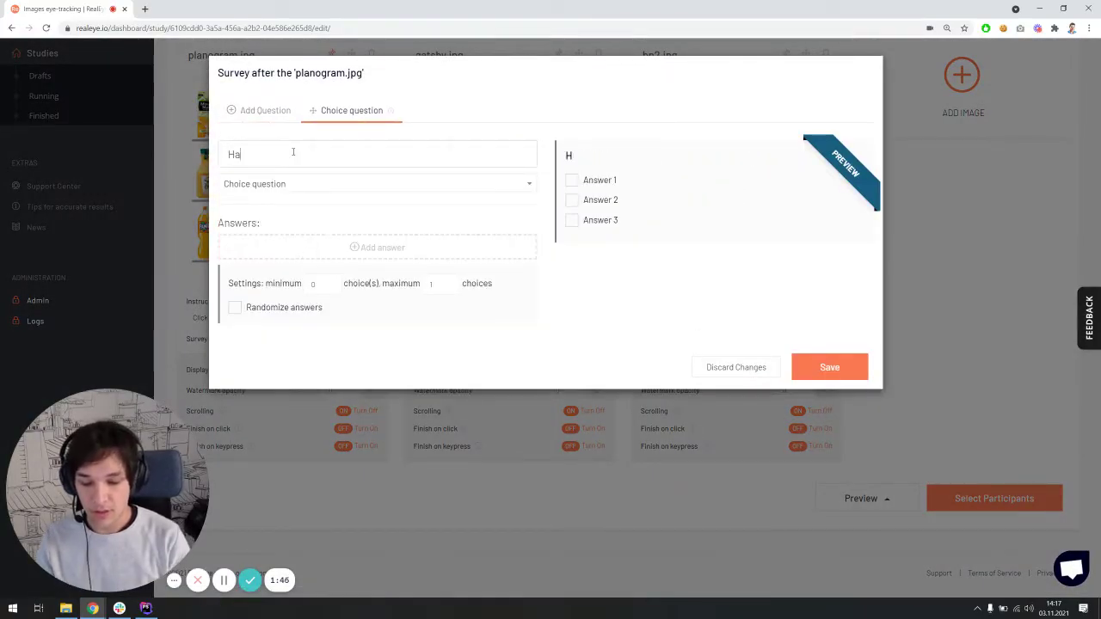
type("ve you found the ")
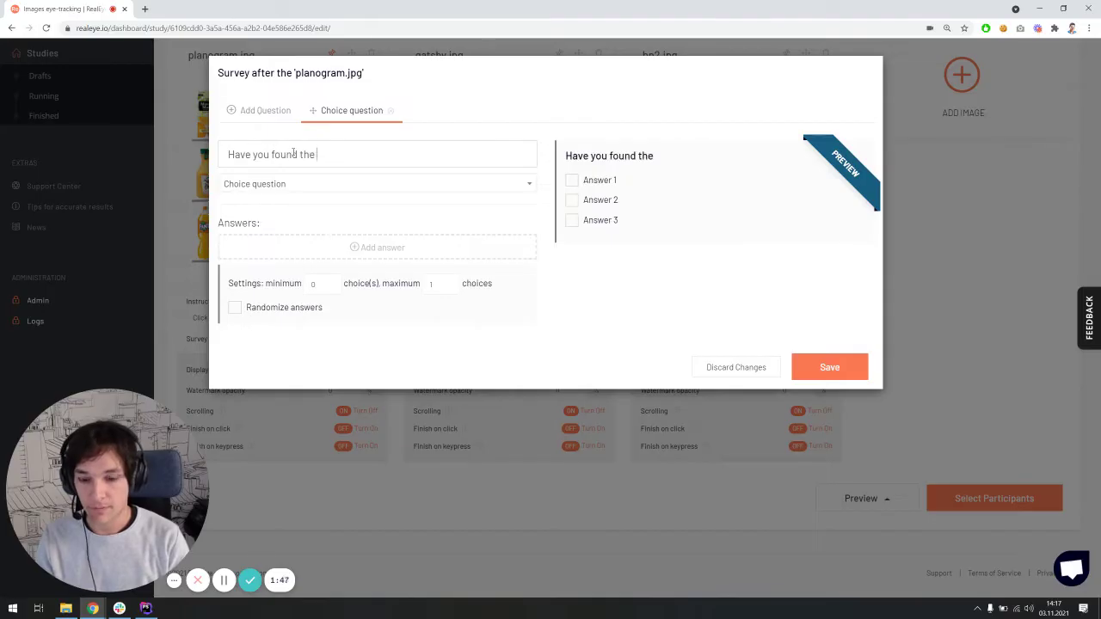
type("product you")
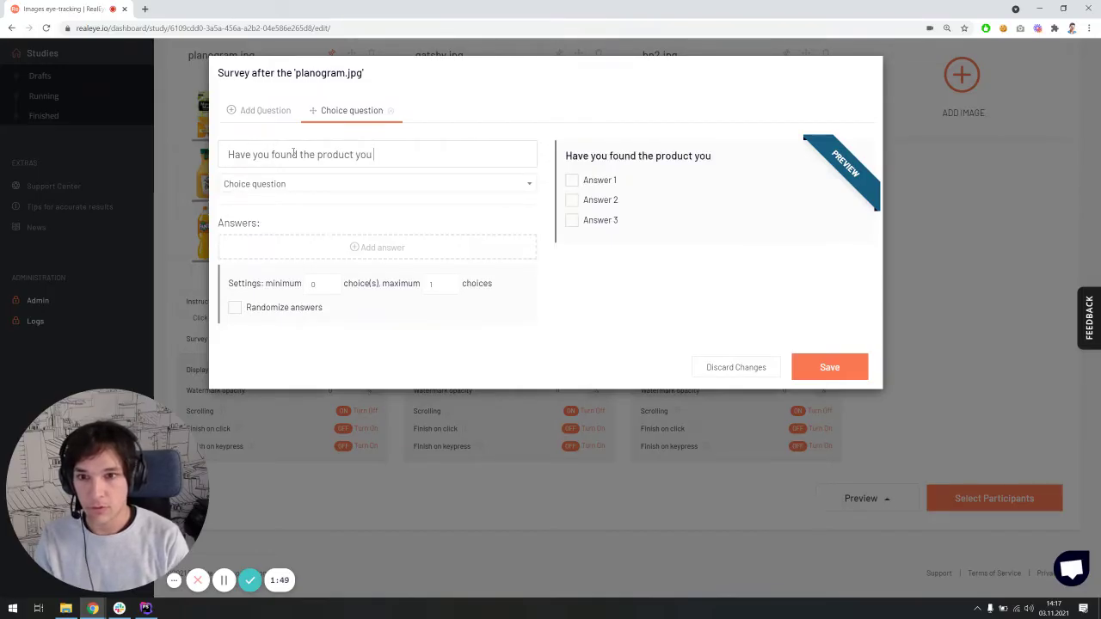
type(" y")
key("BackSpace")
type("usually purchase?")
left_click(303, 248)
type("Yes")
key("Tab")
type("N")
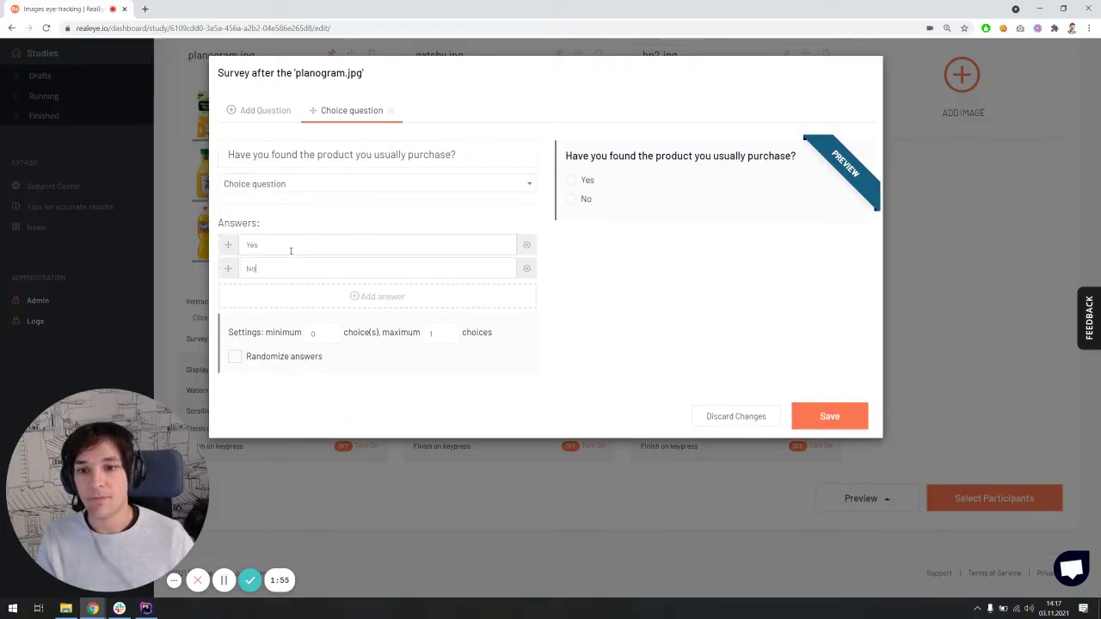
left_click(809, 419)
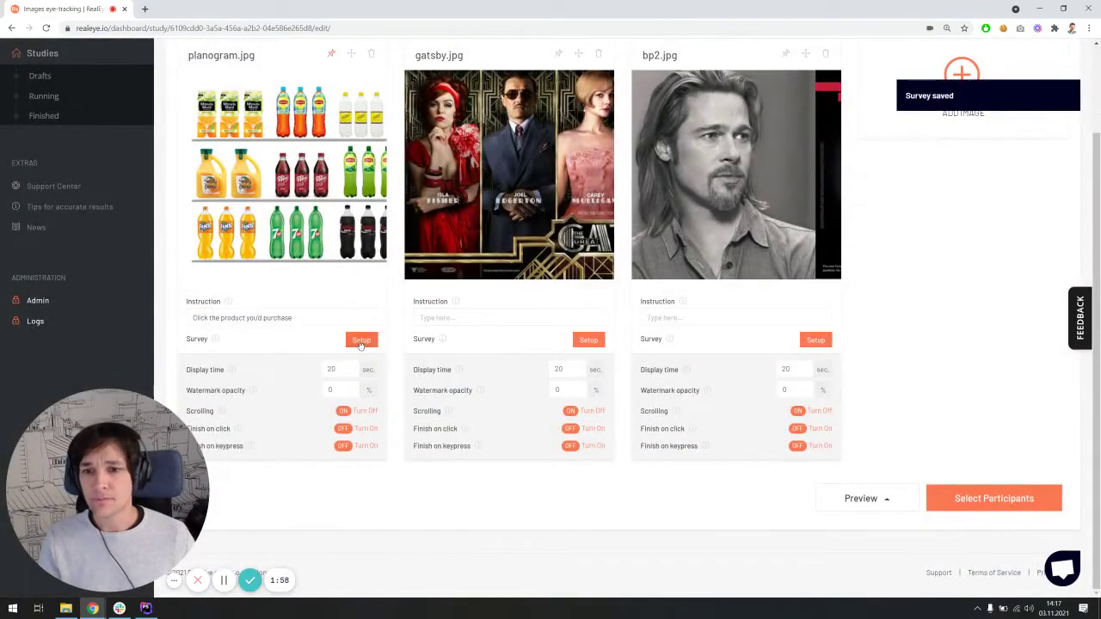
Step: Delete the extra empty question from the planogram survey and close the survey
left_click(361, 341)
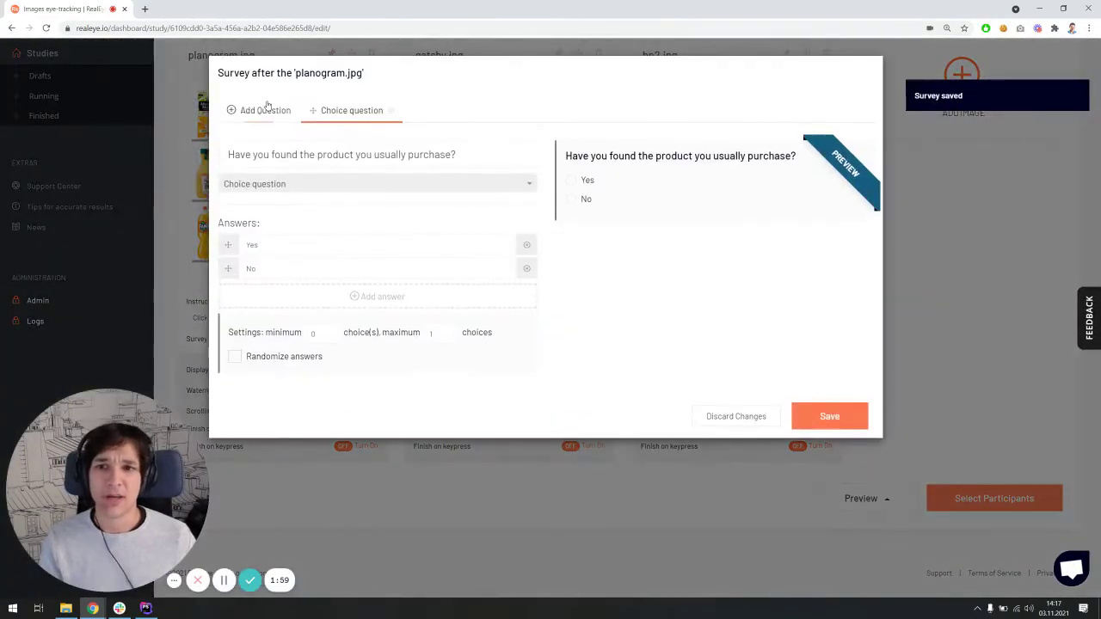
left_click(265, 111)
left_click(381, 185)
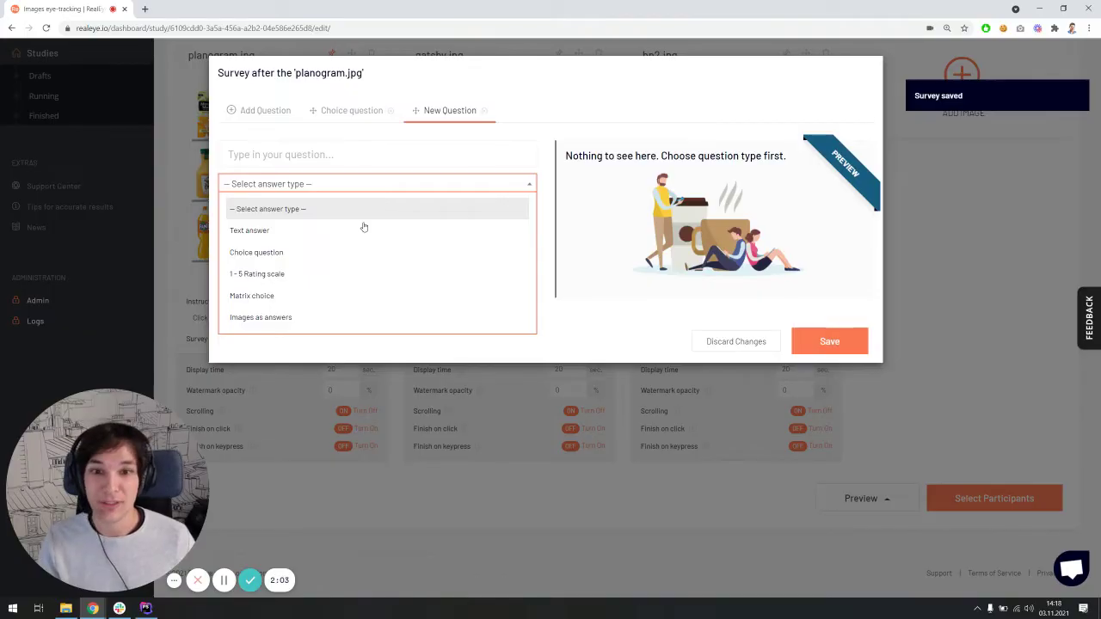
left_click(483, 111)
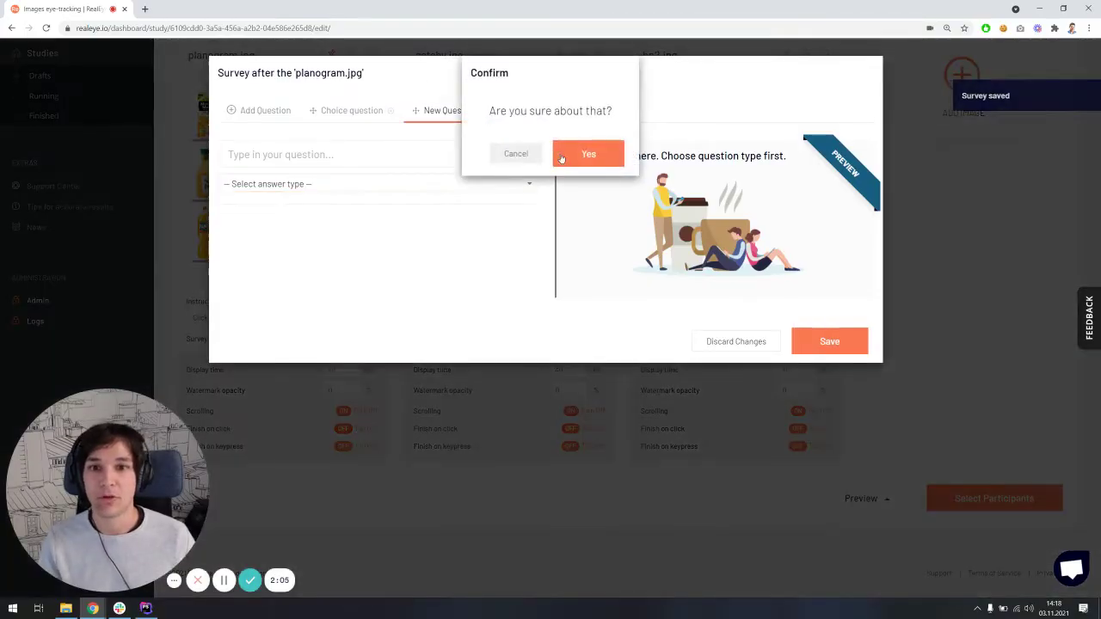
left_click(588, 152)
left_click(754, 208)
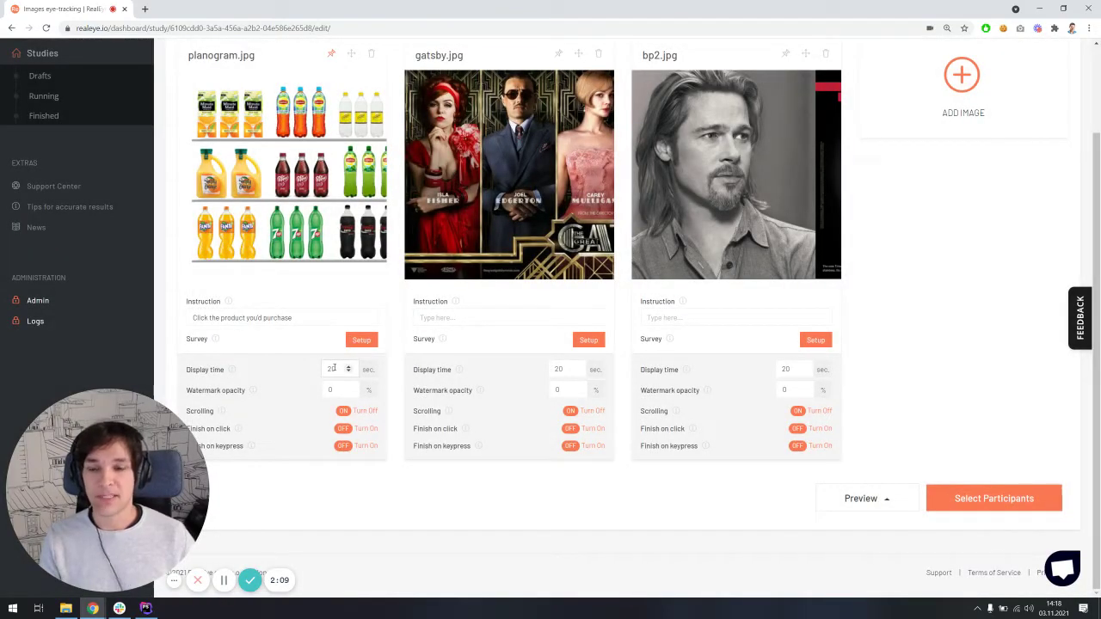
Step: Turn off planogram.jpg scrolling and enable Finish on click with the whole image as clicking area
left_click(373, 417)
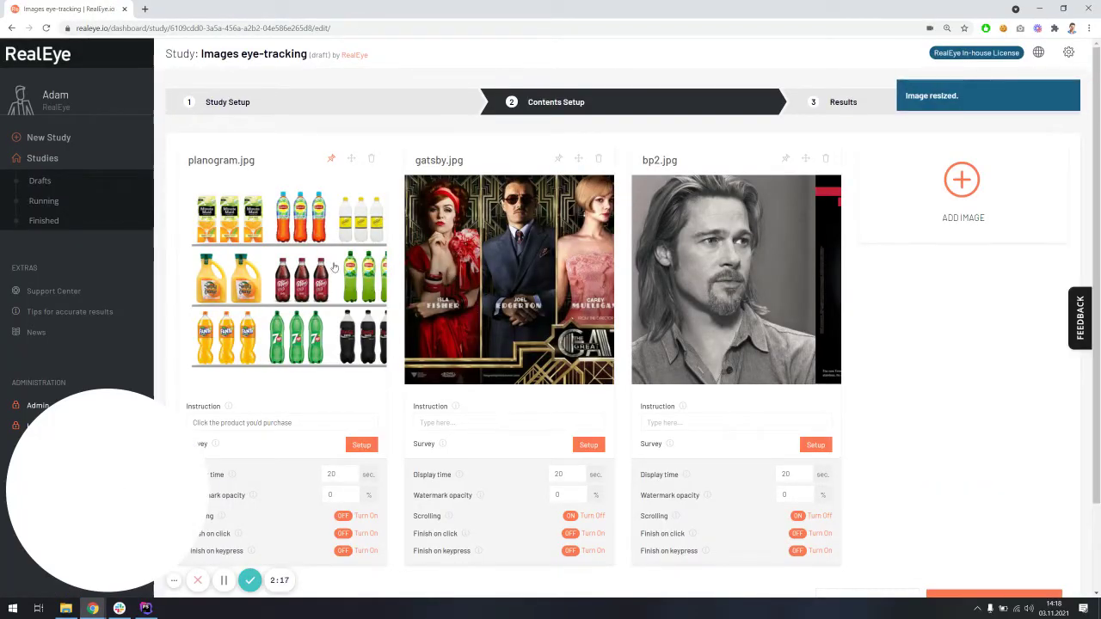
scroll(302, 248, "down", 3)
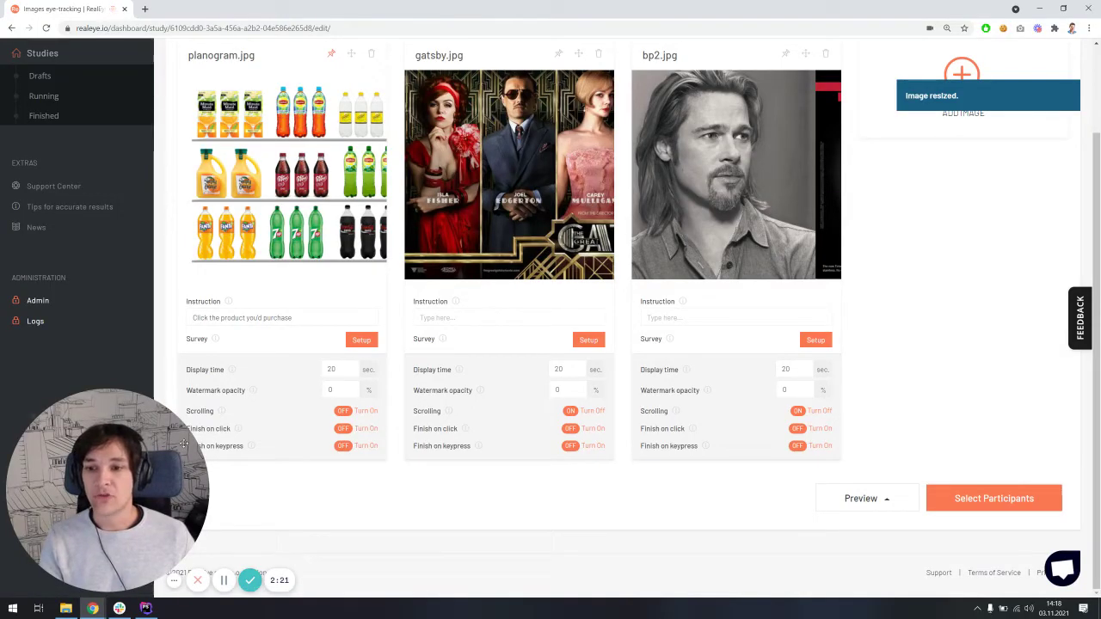
left_click(363, 430)
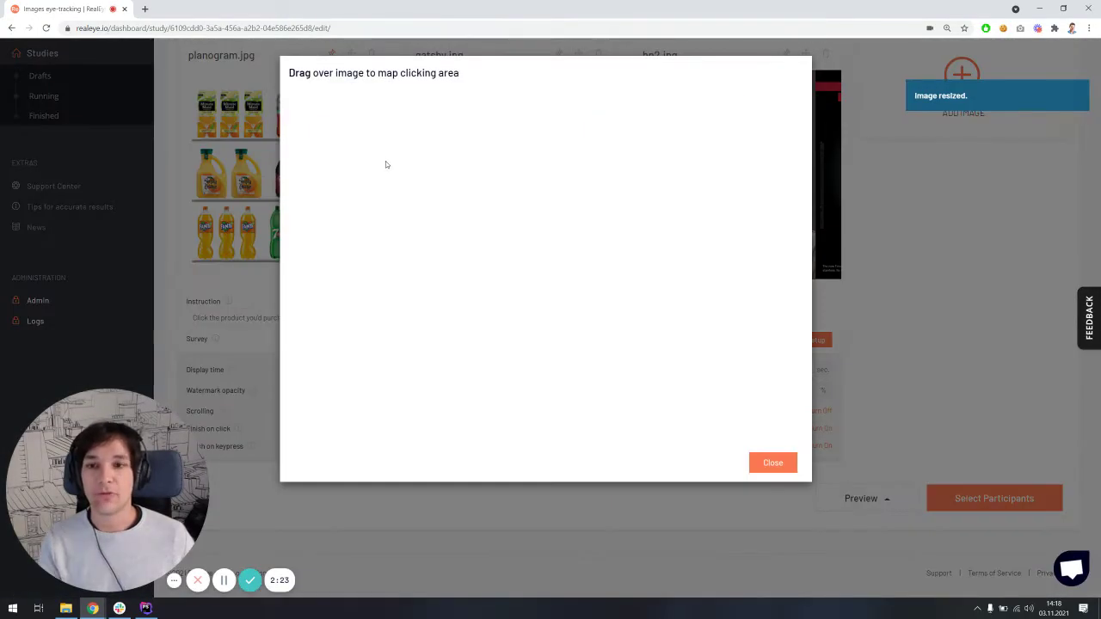
left_click_drag(307, 120, 785, 423)
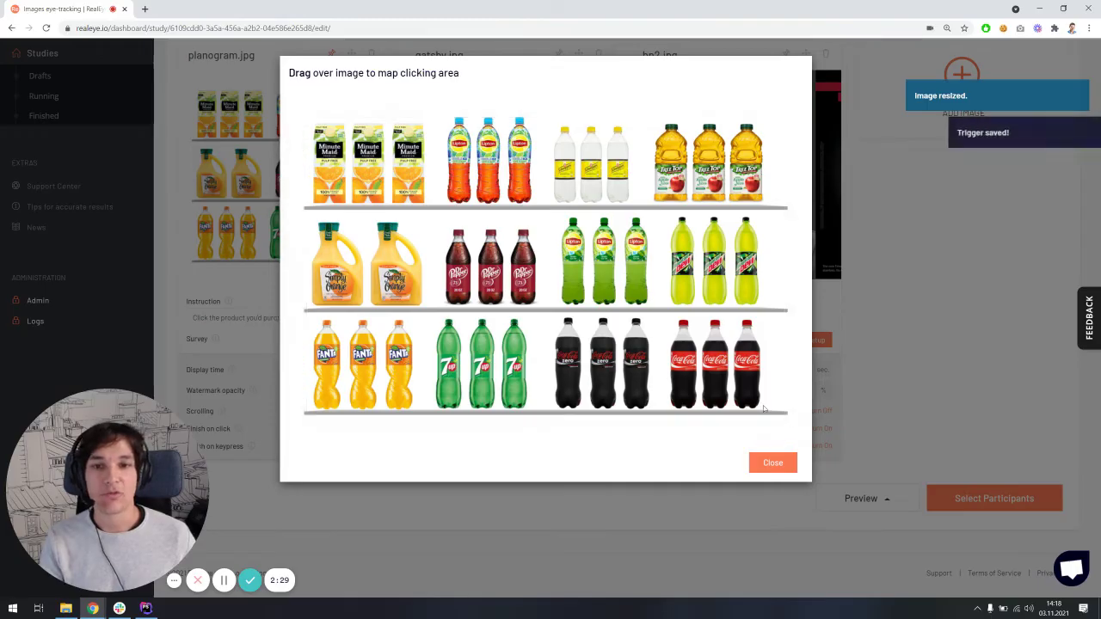
left_click(772, 462)
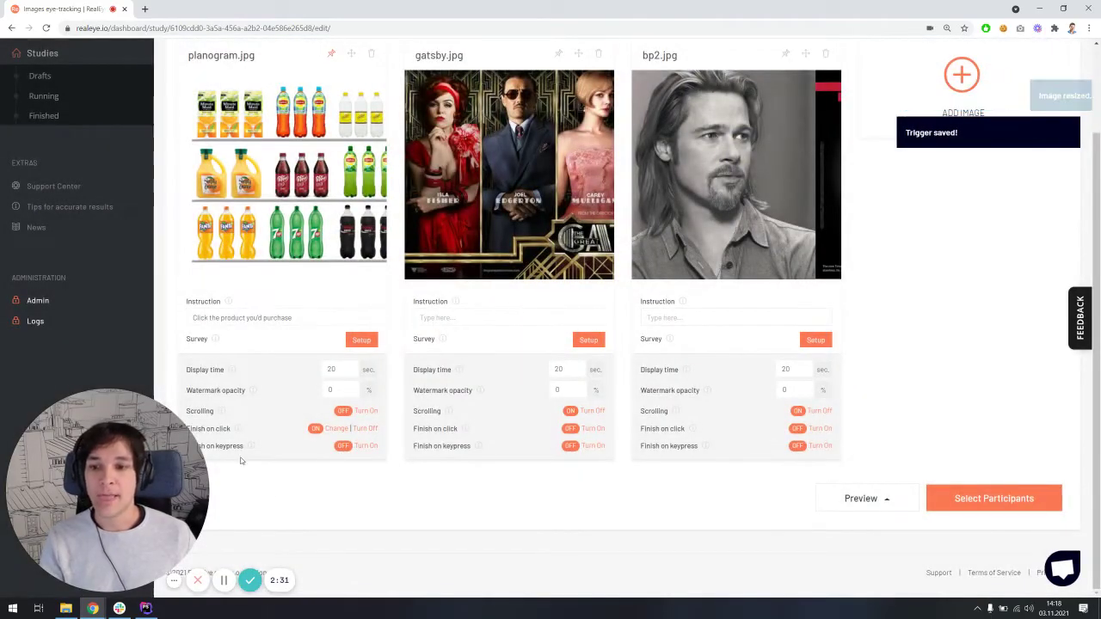
mouse_move(252, 448)
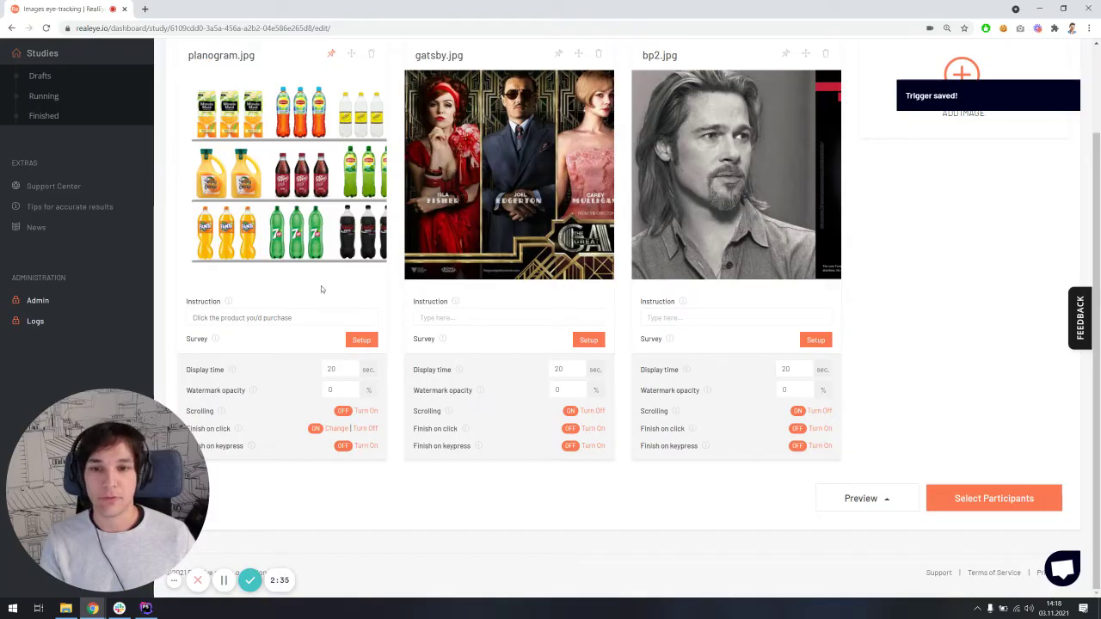
Step: Turn off scrolling for gatsby.jpg and bp2.jpg, and make bp2.jpg finish on keypress
left_click(589, 412)
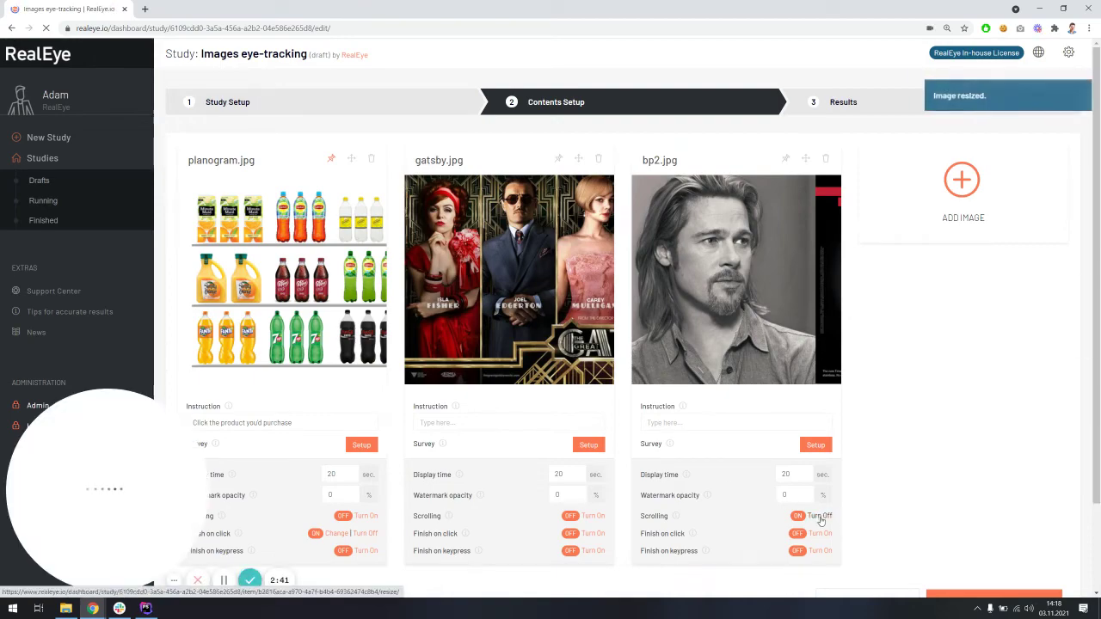
left_click(819, 517)
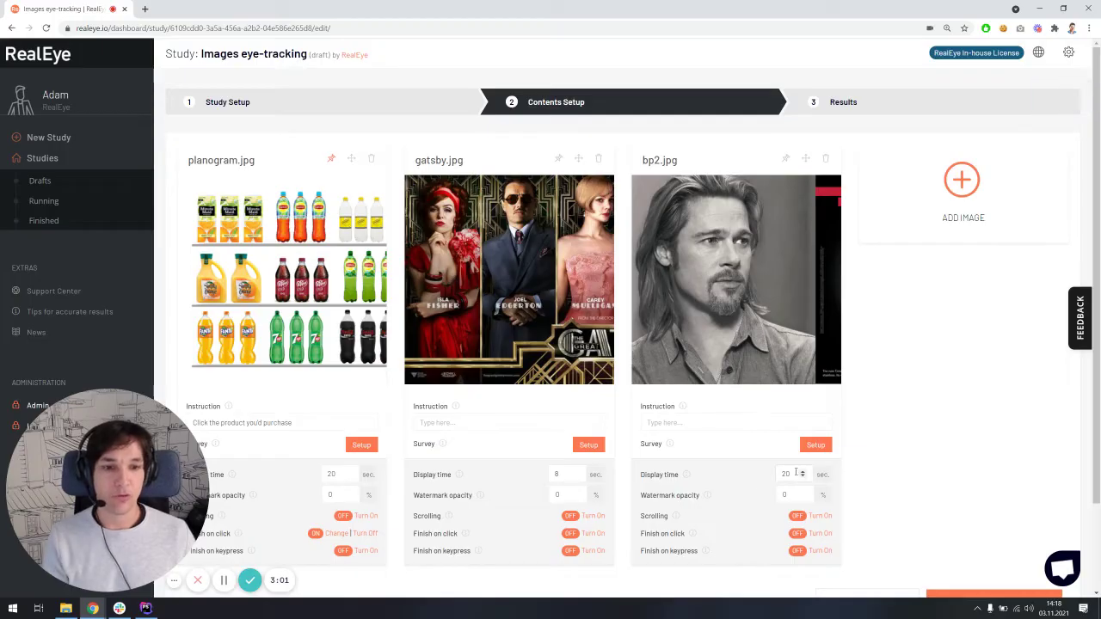
left_click(821, 551)
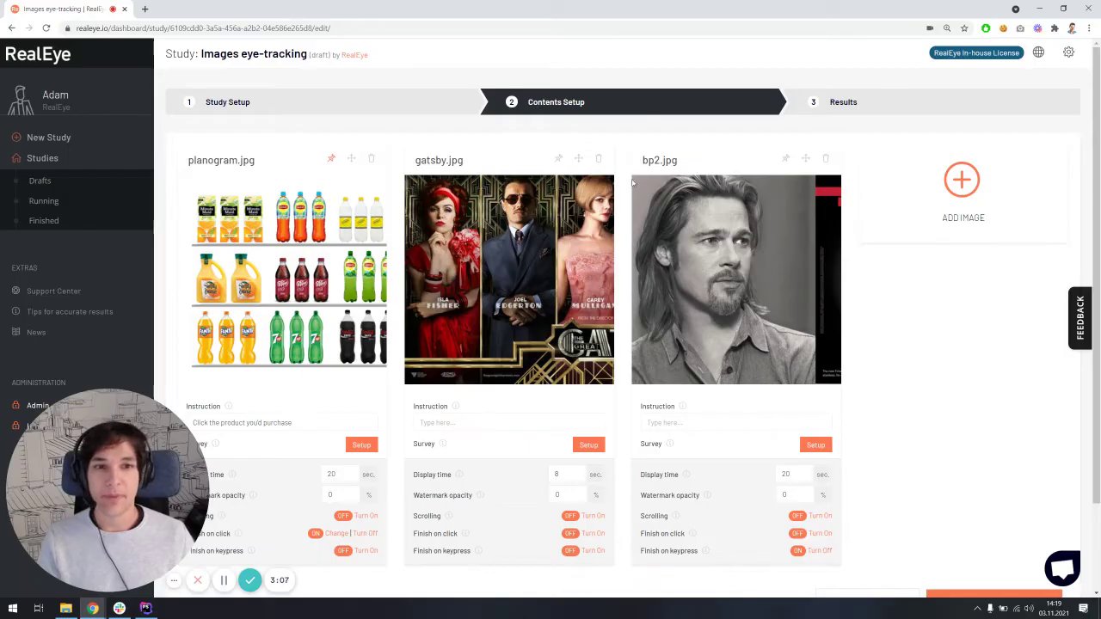
scroll(862, 307, "down", 2)
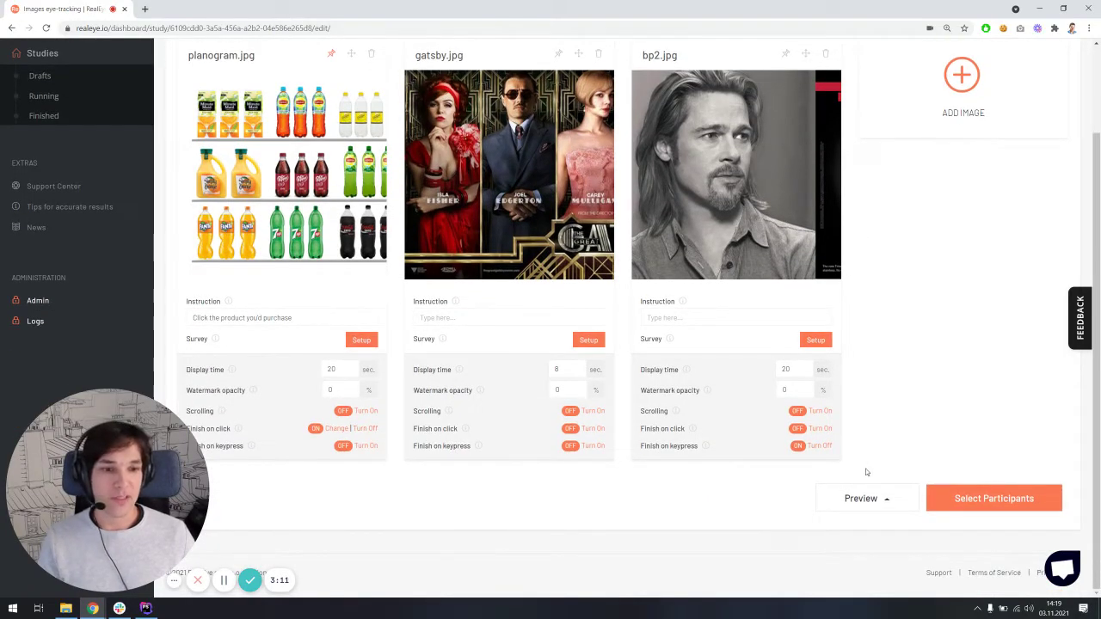
left_click(886, 497)
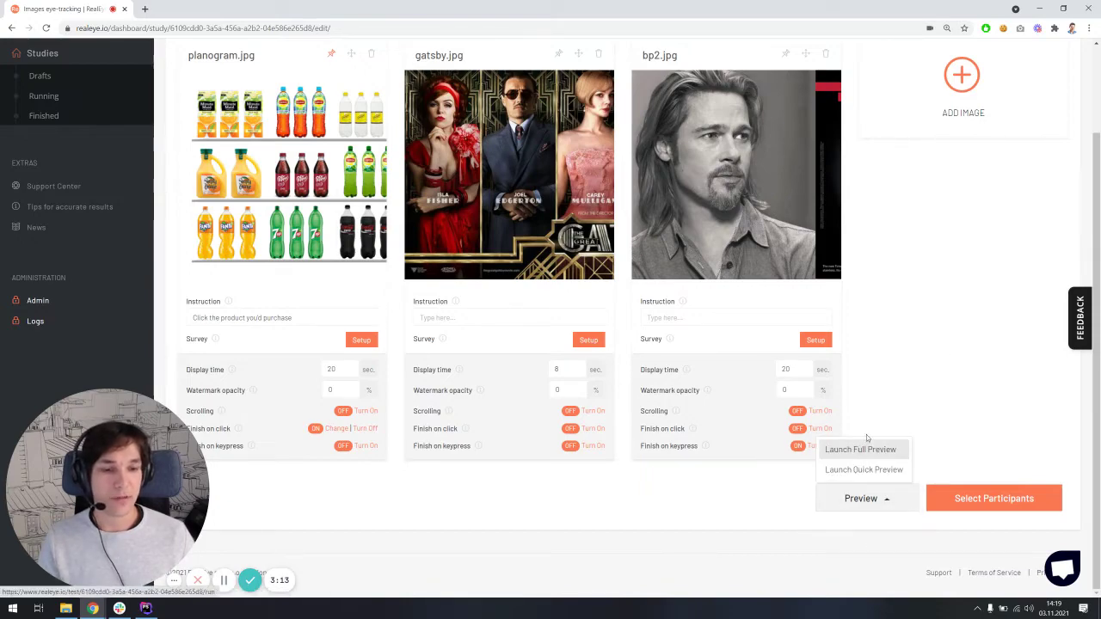
Step: Request 15 participants, plus 15 RealEye panelists from the English speaking, US region
left_click(951, 404)
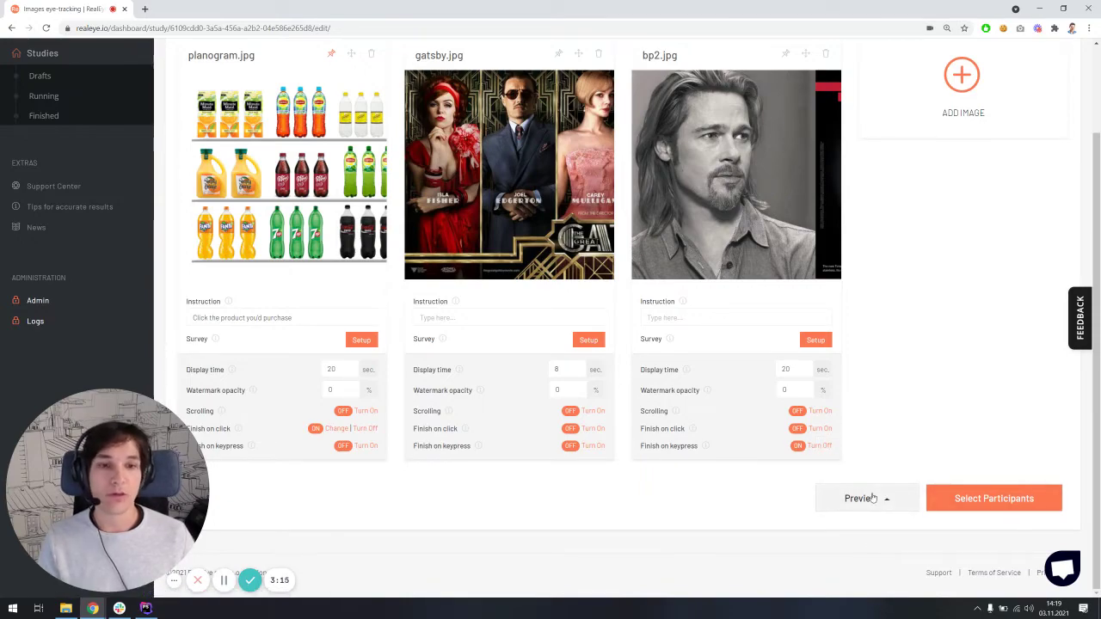
left_click(983, 499)
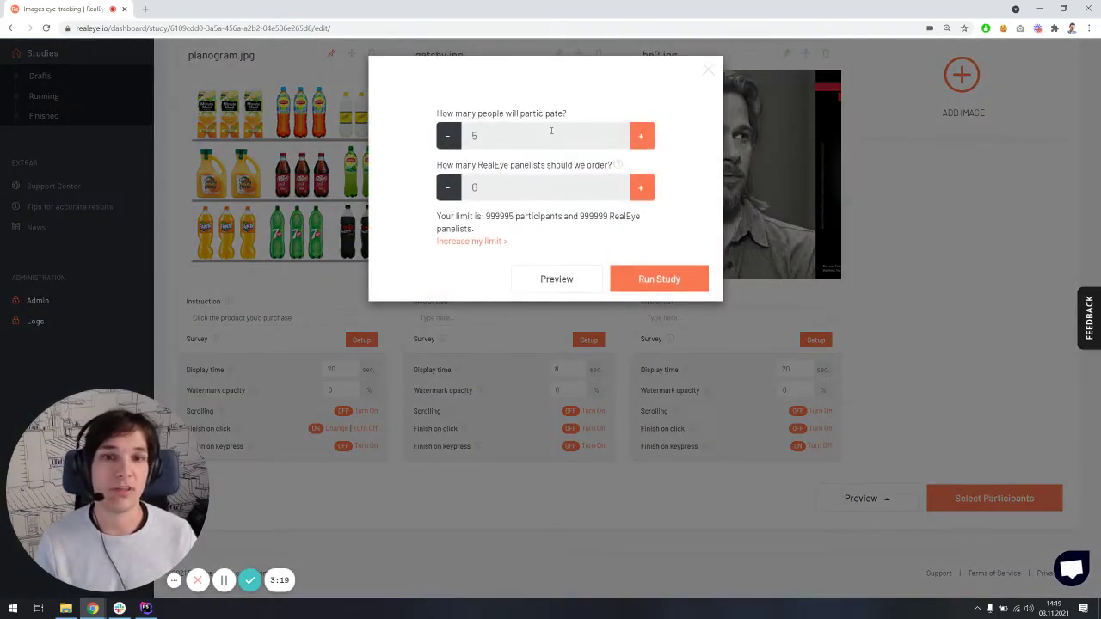
double_click(551, 131)
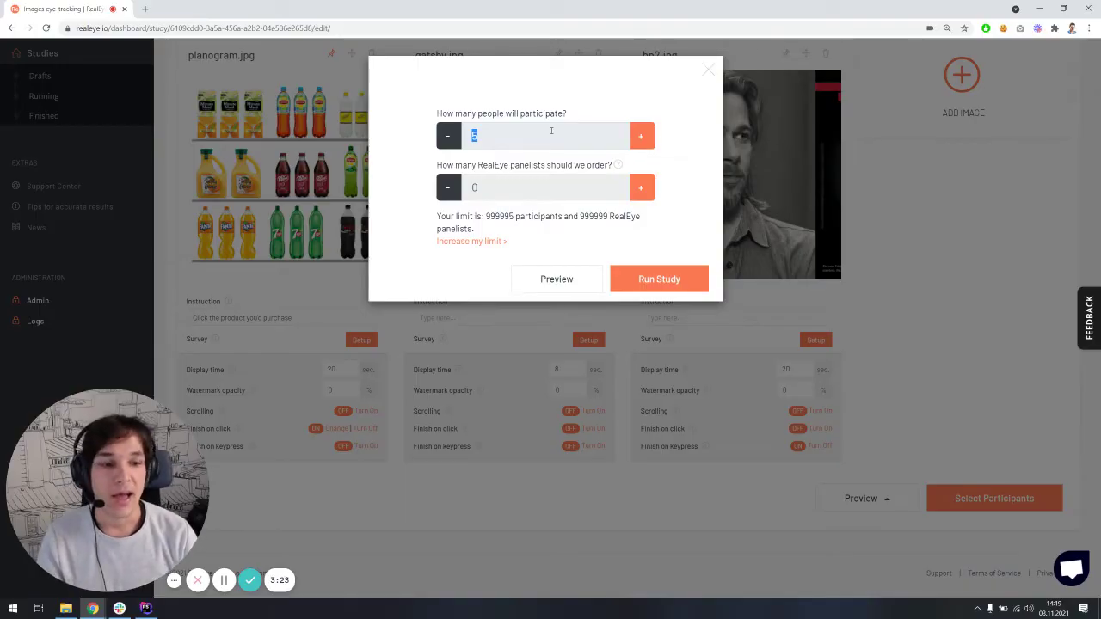
type("15")
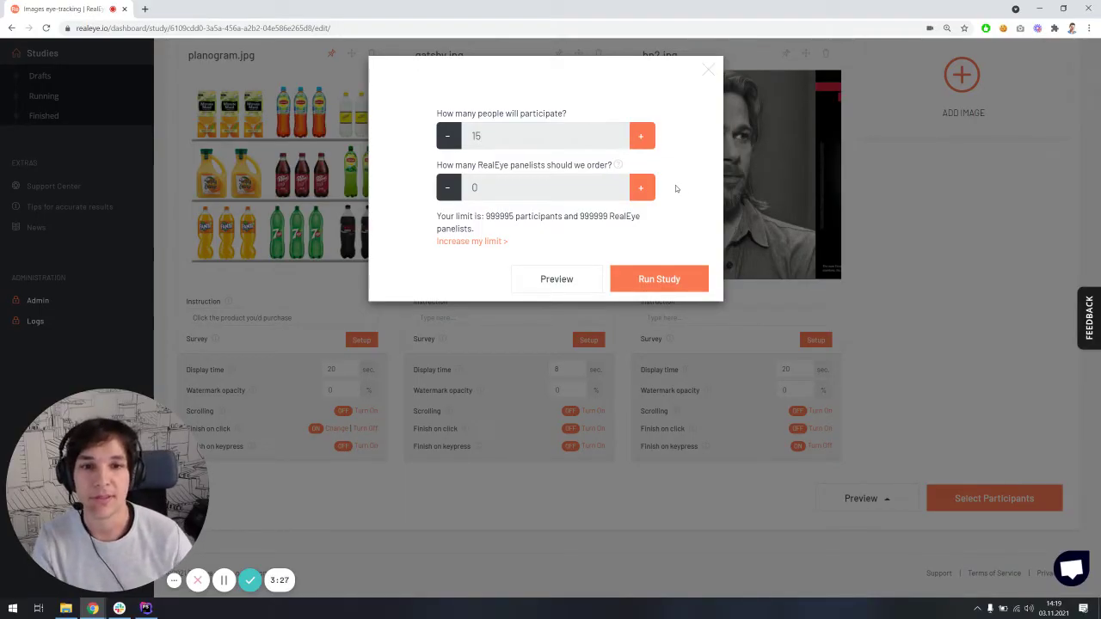
left_click(641, 188)
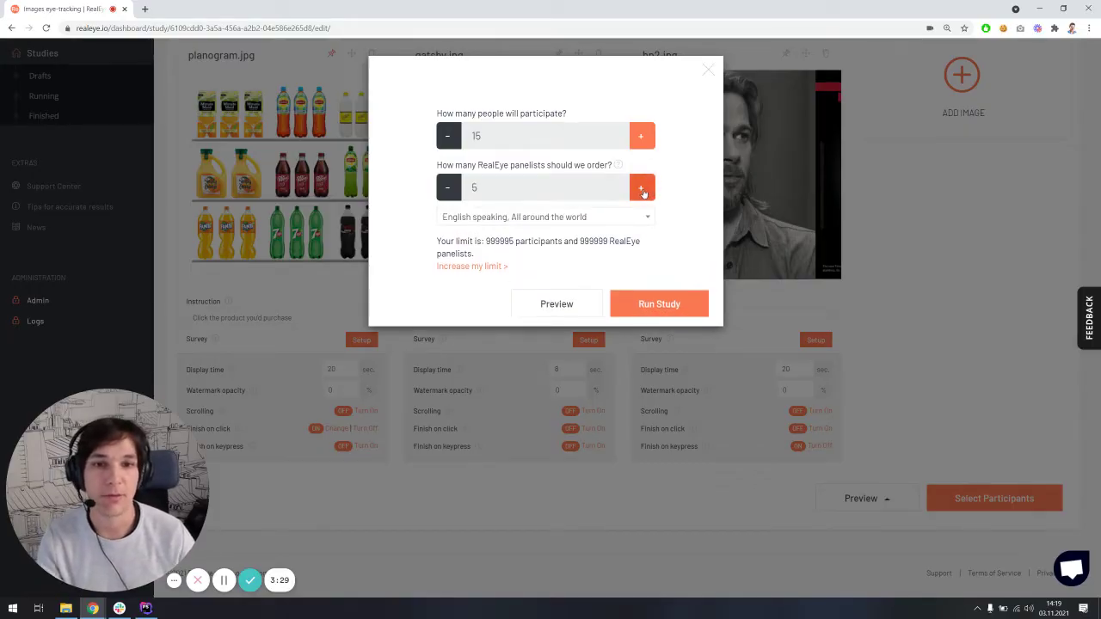
left_click(643, 191)
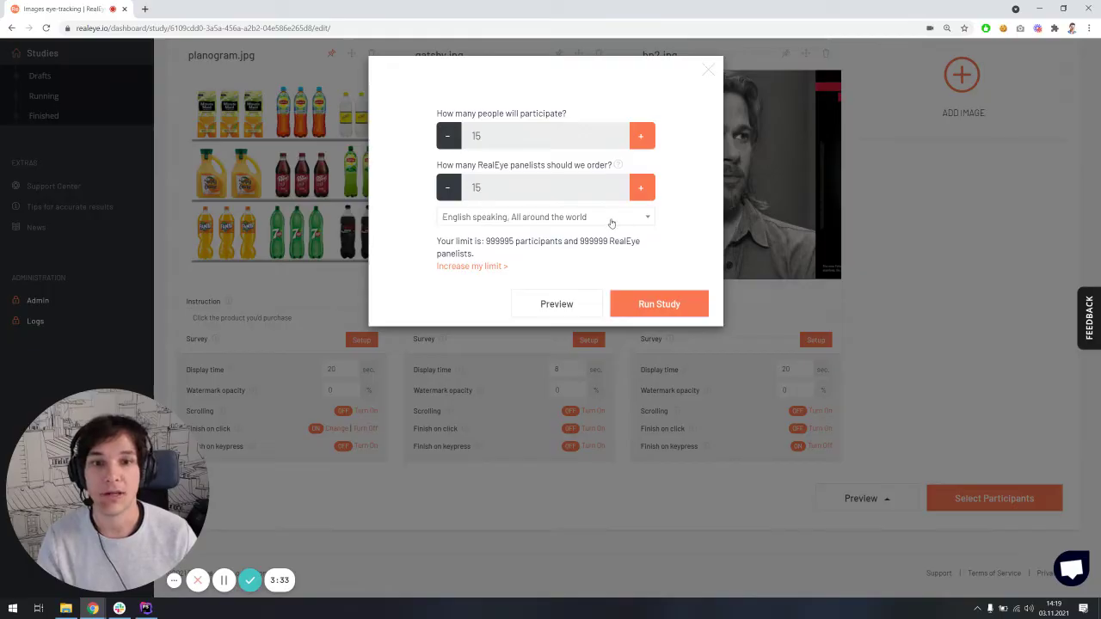
left_click(611, 222)
left_click(538, 268)
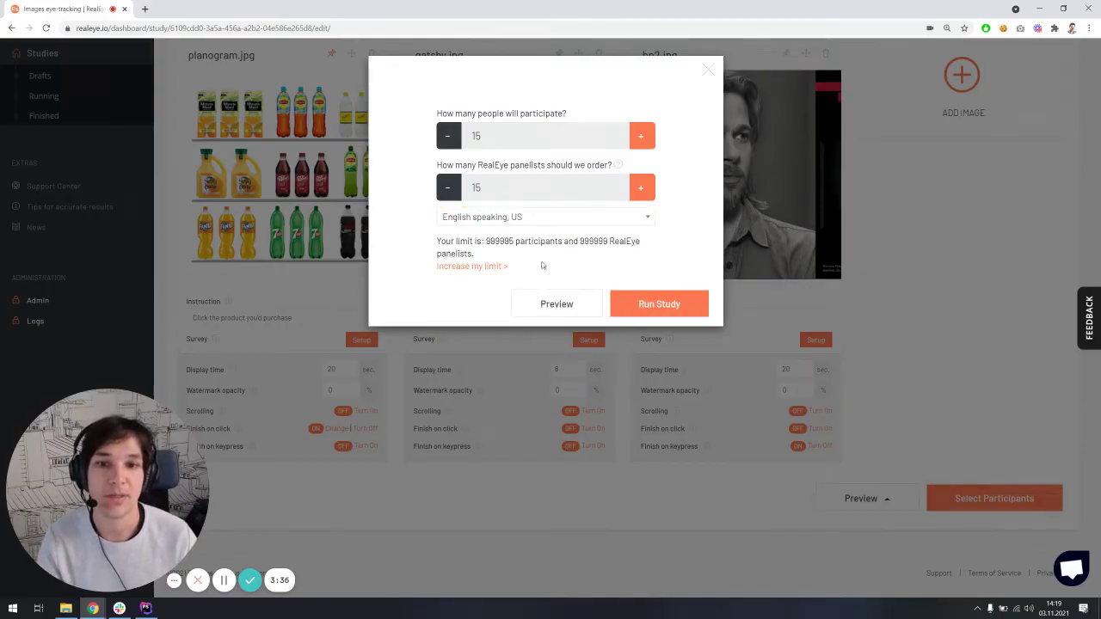
Step: Run the study and copy its participation link to the clipboard
left_click(668, 306)
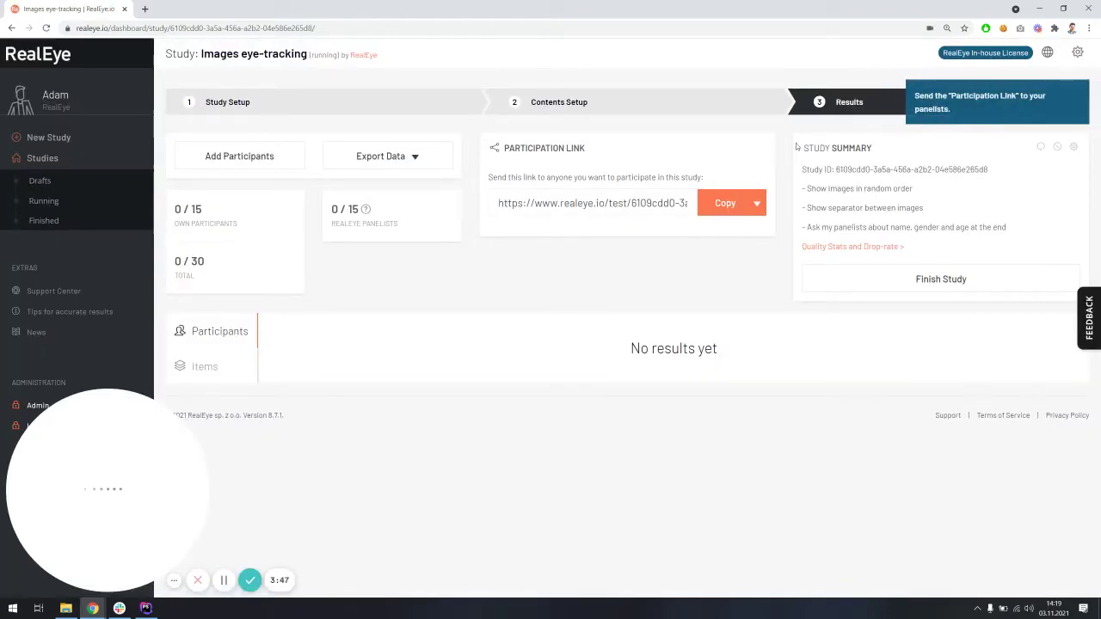
mouse_move(852, 105)
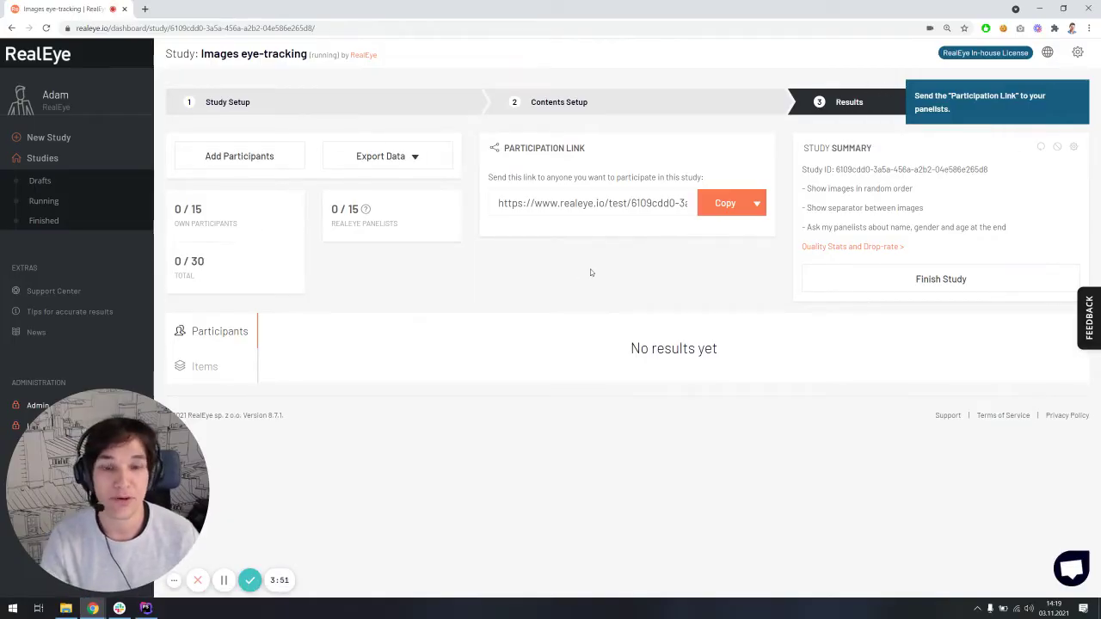
left_click(719, 206)
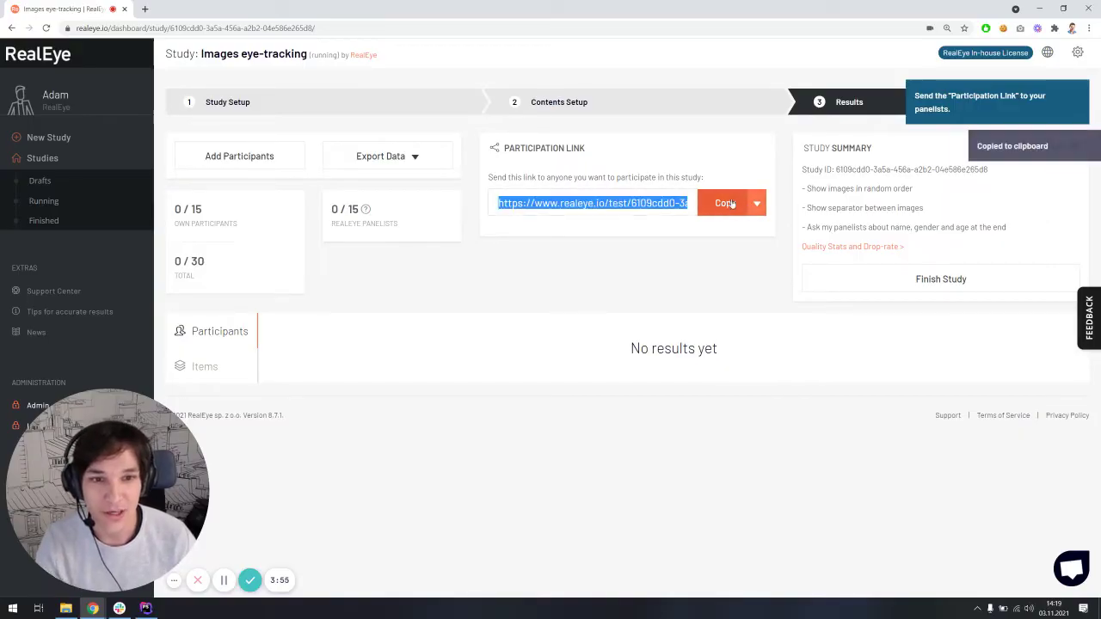
left_click(756, 203)
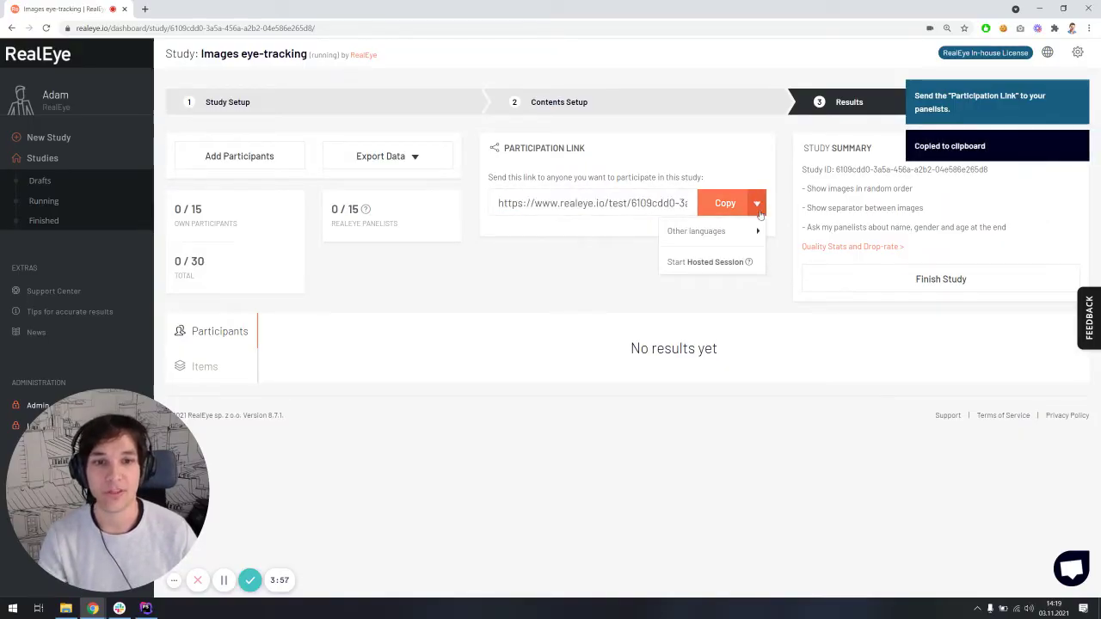
mouse_move(755, 228)
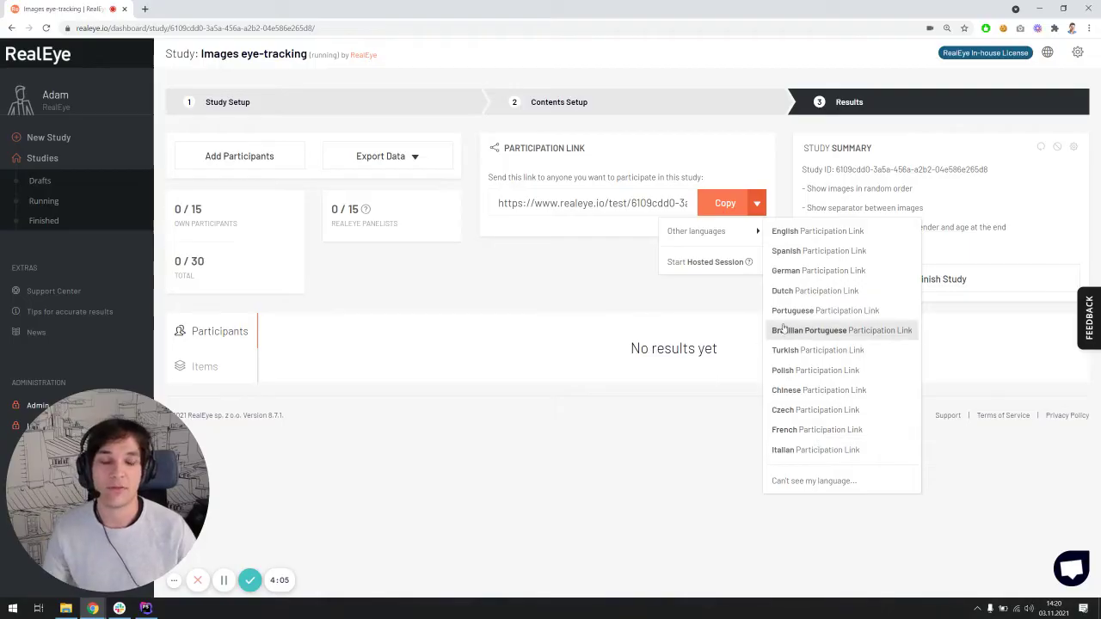
left_click(725, 205)
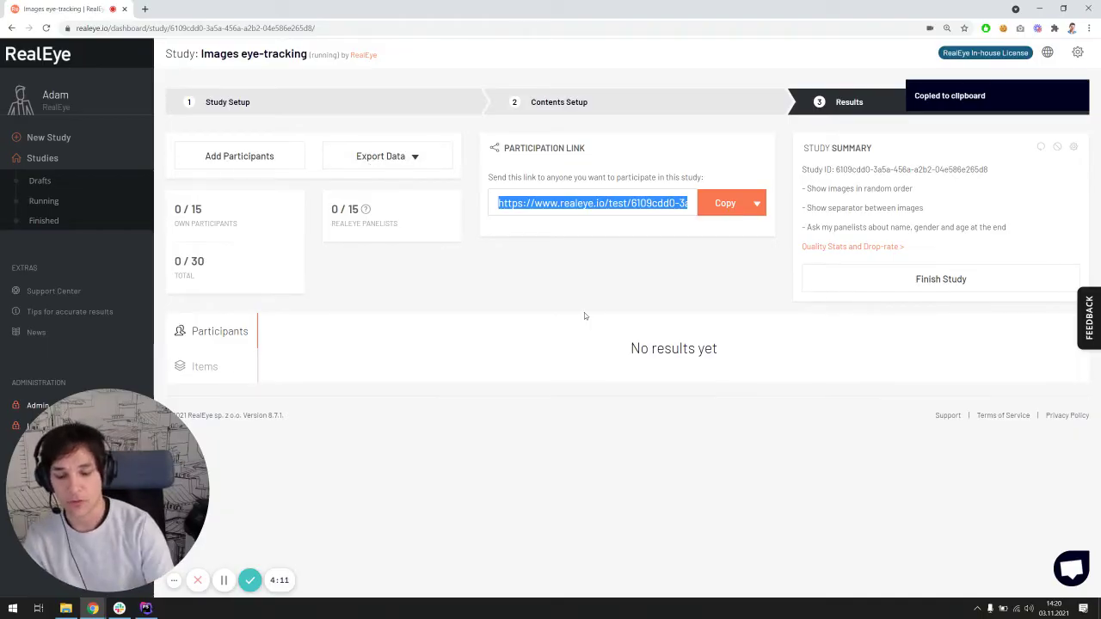
Step: Open the copied study link in a private window and accept the test introduction and terms
key("ctrl+shift+n")
key("ctrl+v")
key("Return")
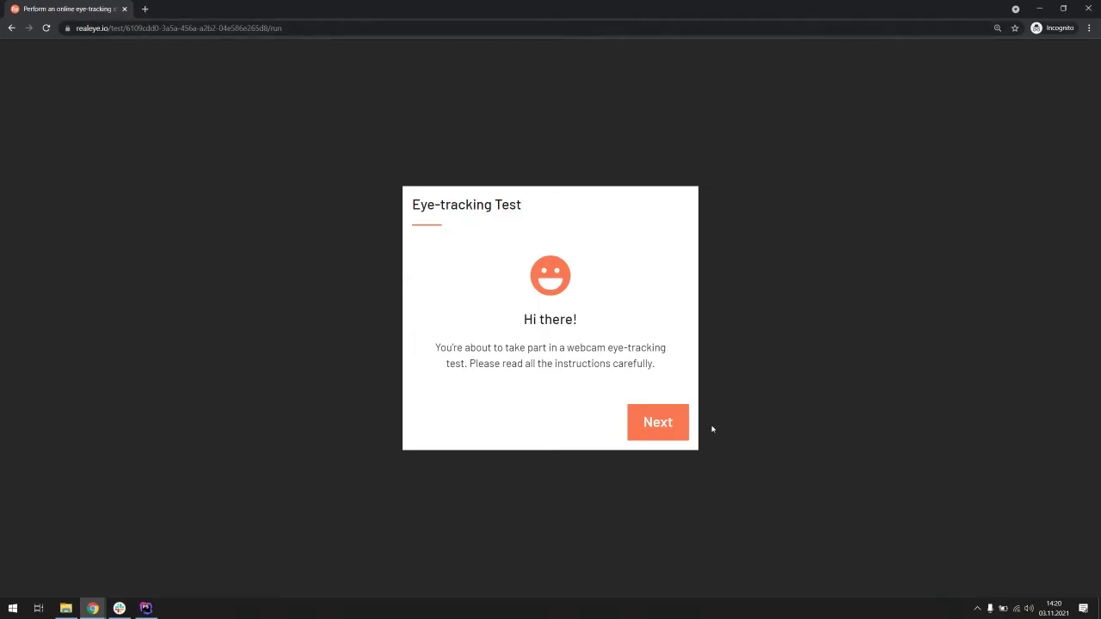
left_click(678, 428)
left_click(429, 365)
left_click(682, 430)
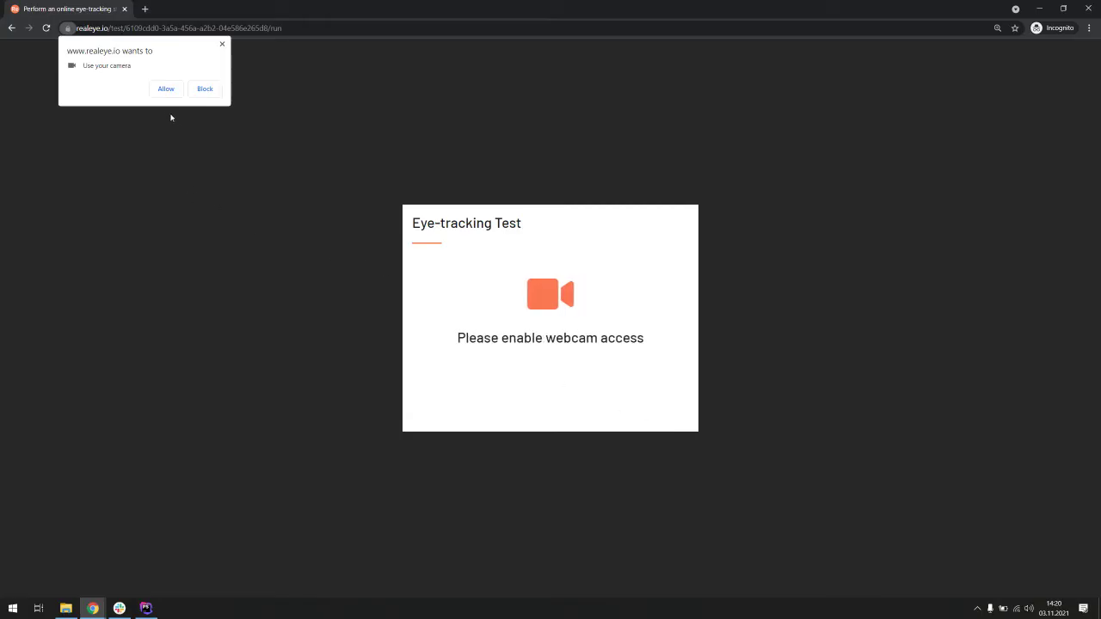
Step: Grant camera access, pick the first webcam, and acknowledge the full-screen, lighting and head-still notices
left_click(163, 90)
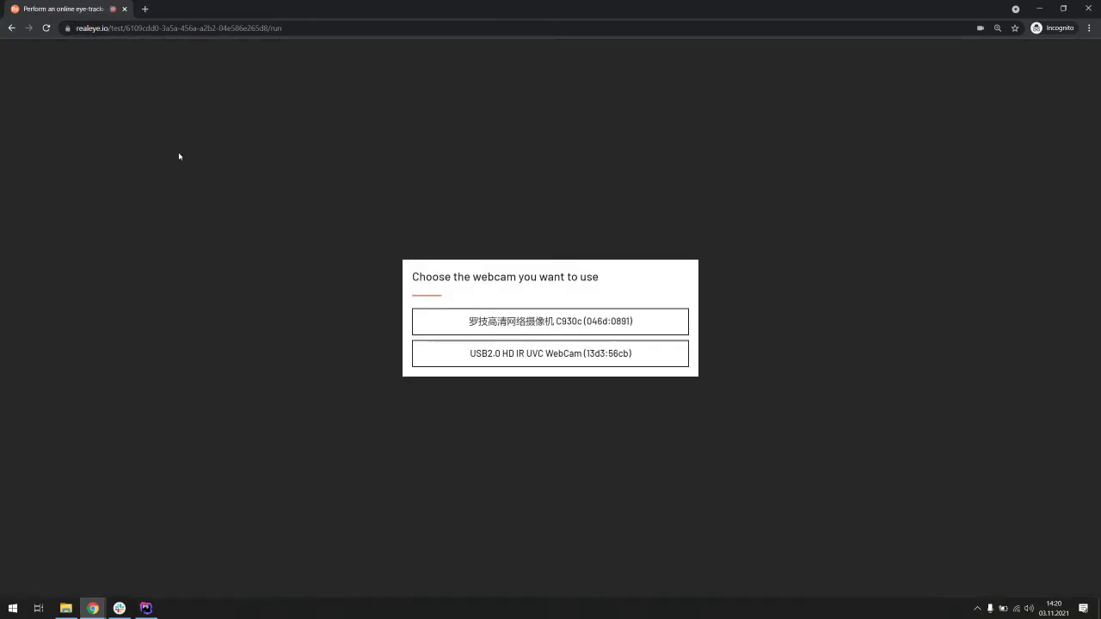
left_click(521, 320)
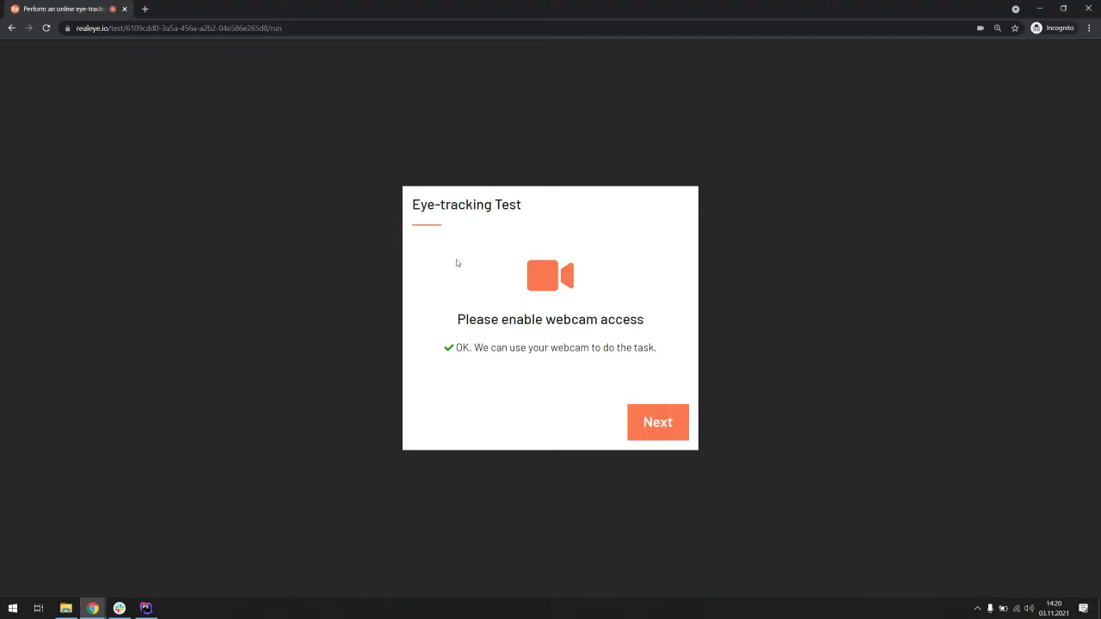
left_click(676, 438)
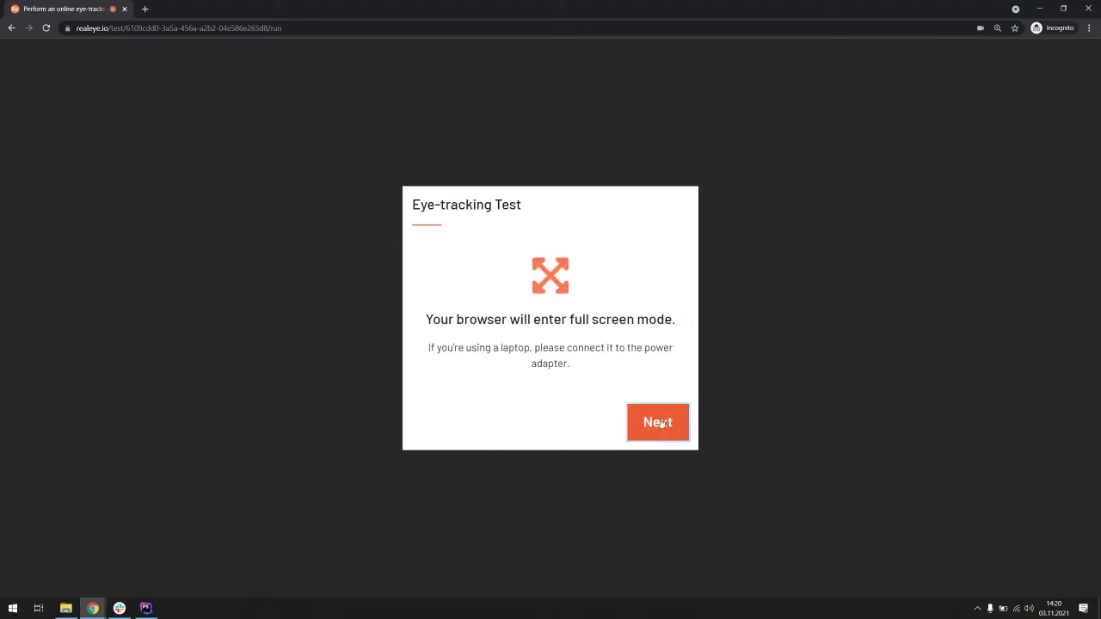
left_click(659, 421)
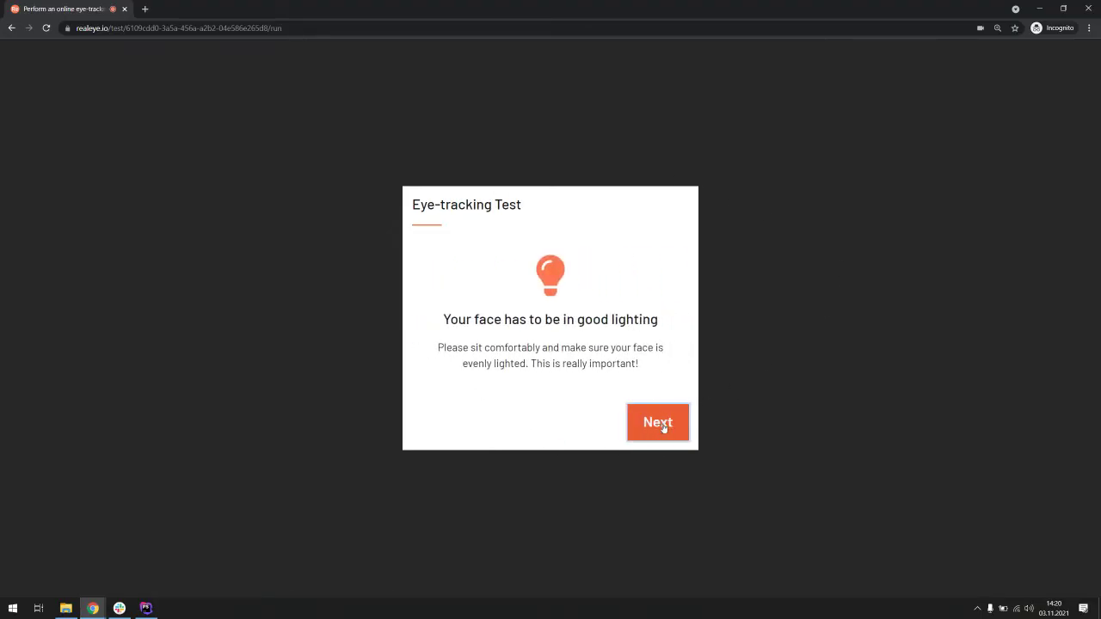
left_click(663, 427)
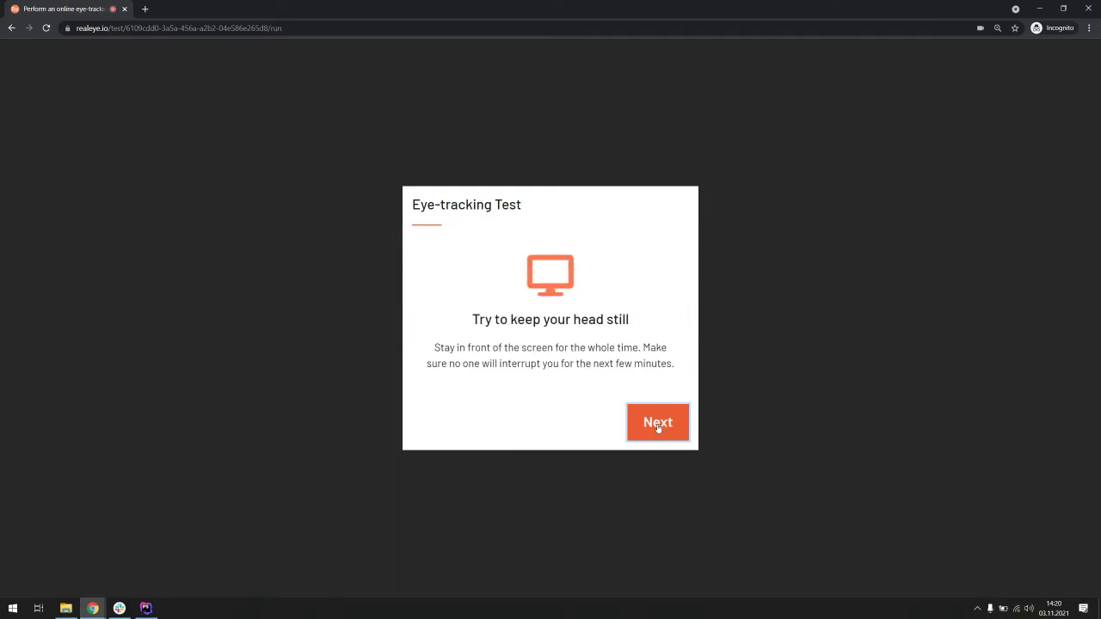
left_click(657, 424)
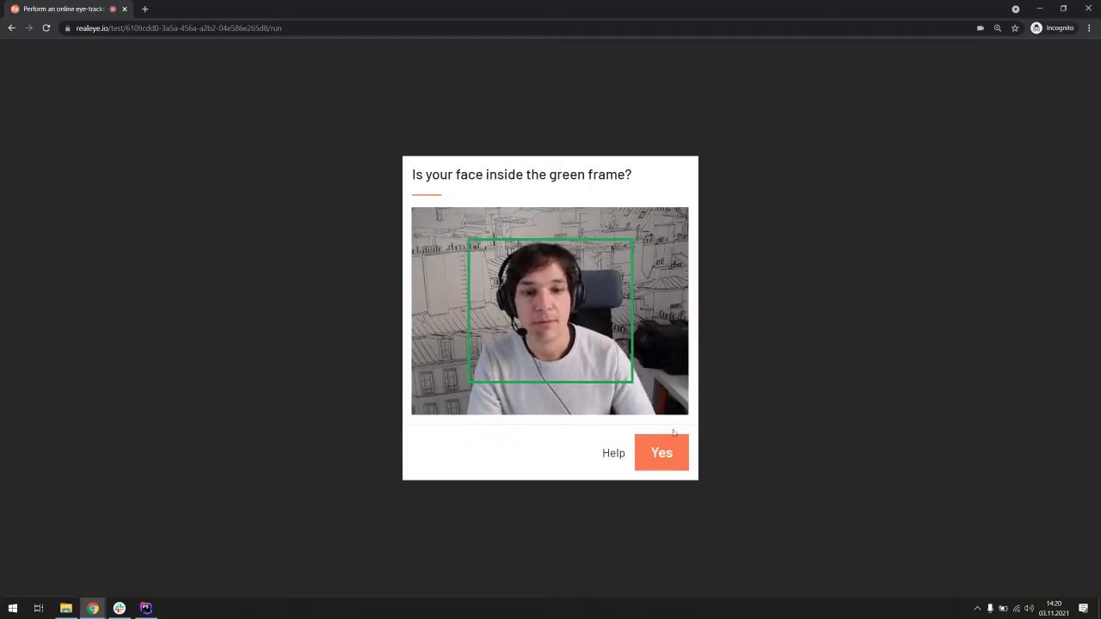
Step: Confirm the face is inside the green frame, then follow calibration and the test through to the thank-you page
left_click(669, 463)
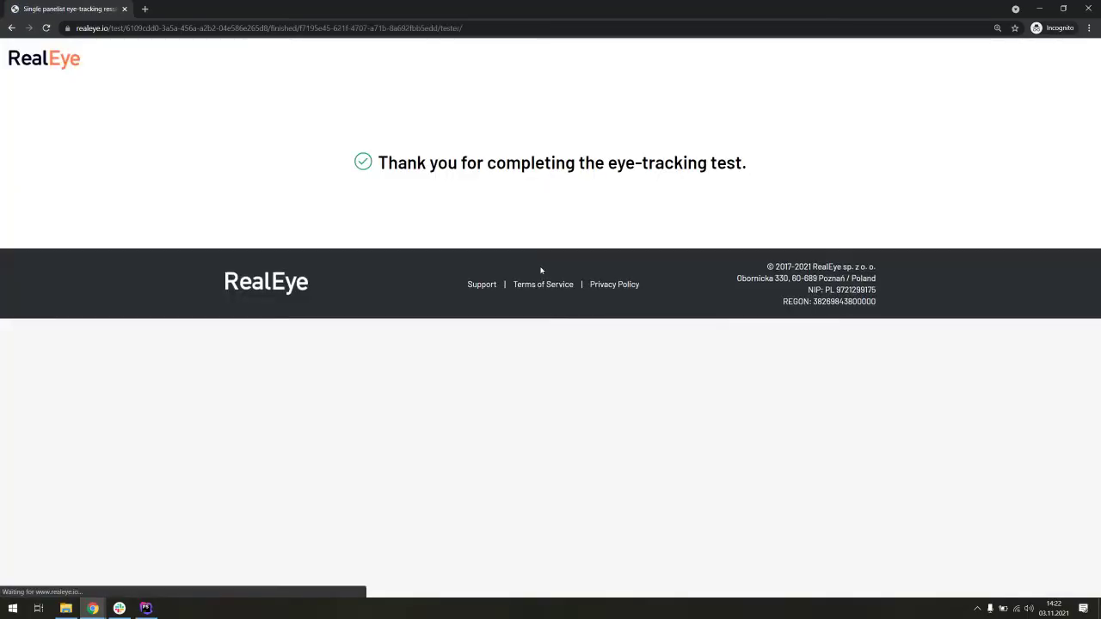
Step: Close the finished test window and reload the dashboard so the session appears (1 of 30)
left_click(1088, 8)
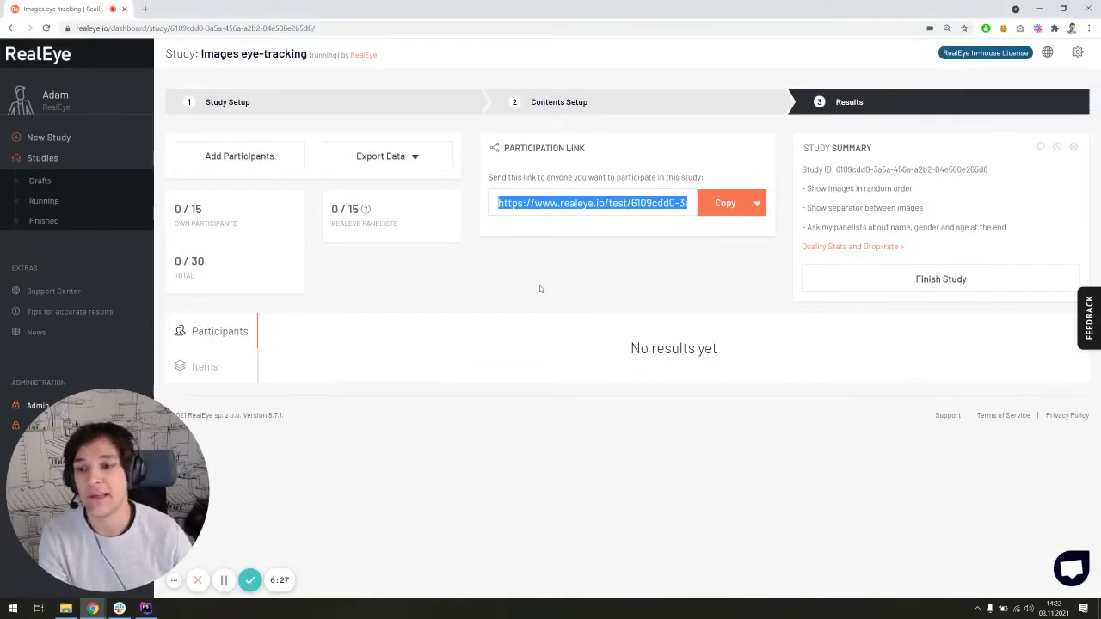
left_click(47, 29)
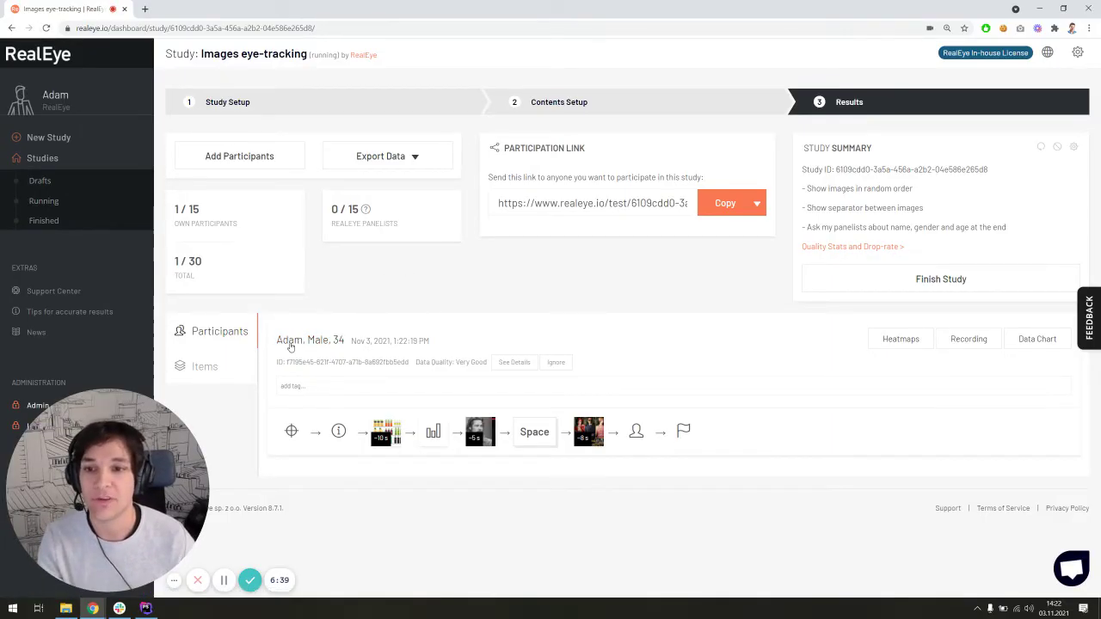
mouse_move(456, 362)
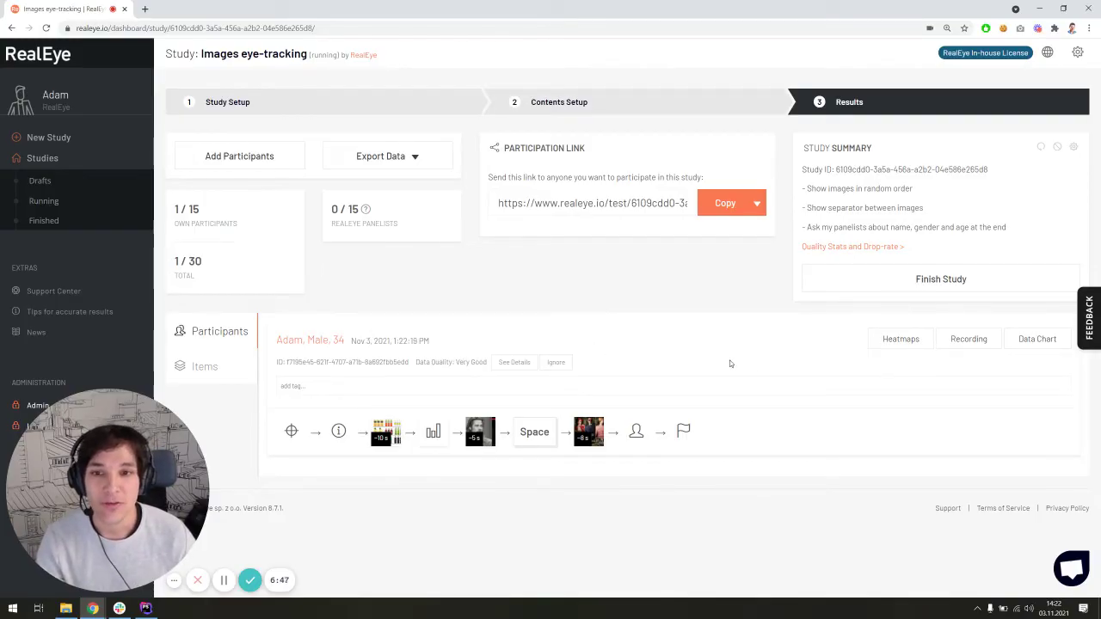
Step: Open the participant's gaze recording in a new tab, then play and pause the replay
middle_click(968, 340)
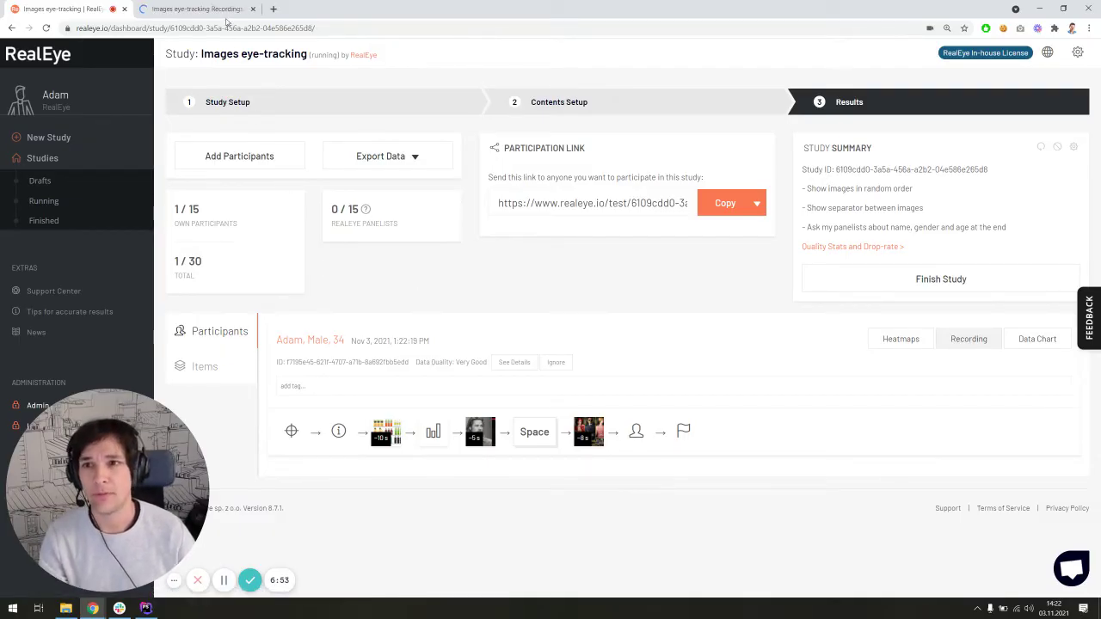
left_click(223, 13)
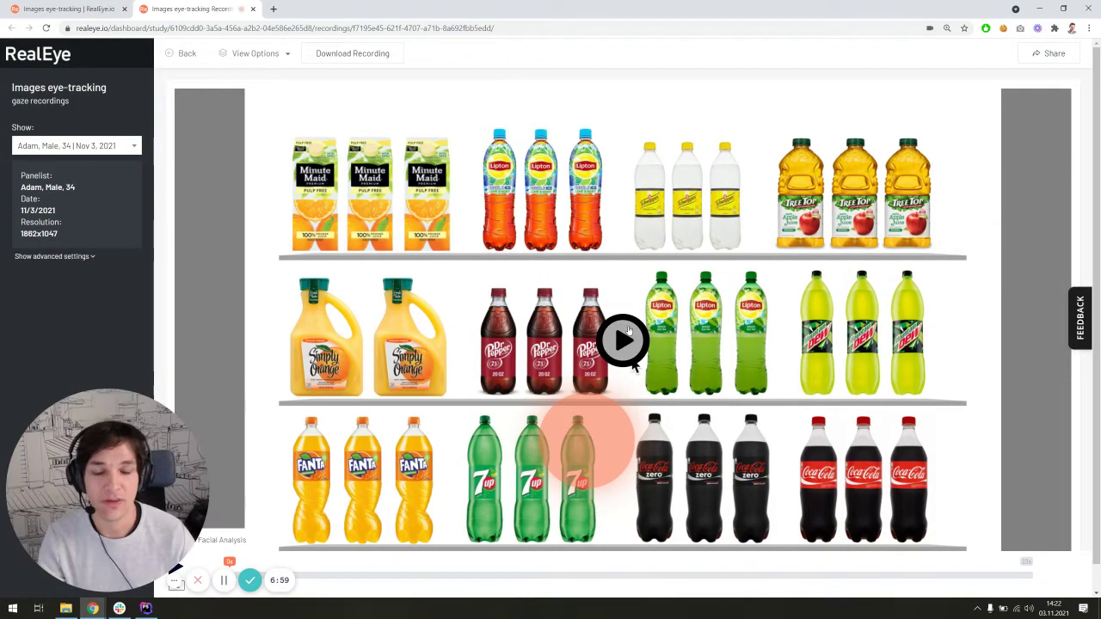
left_click(625, 343)
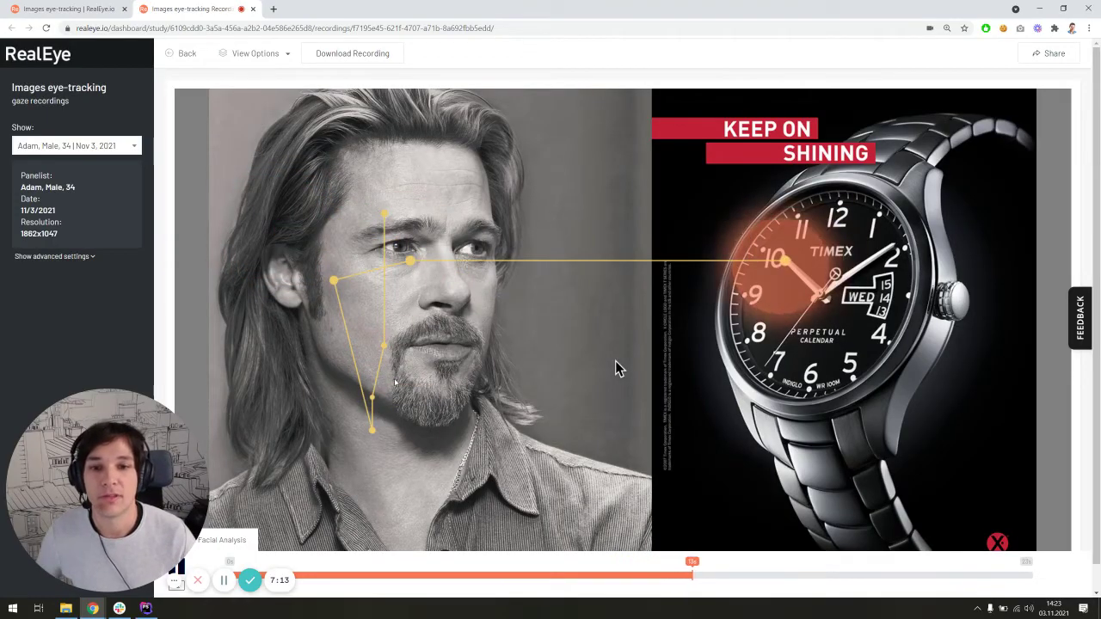
left_click(615, 364)
Step: Show the gaze plot layer and lower noise reduction from 21 to 9 frames
left_click(274, 55)
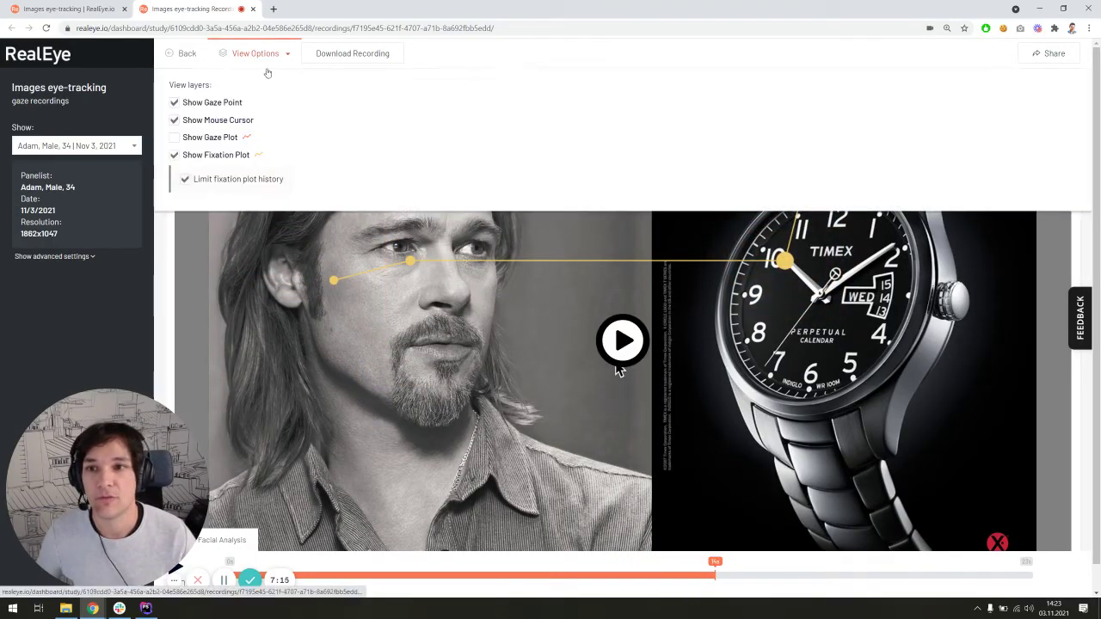
left_click(175, 138)
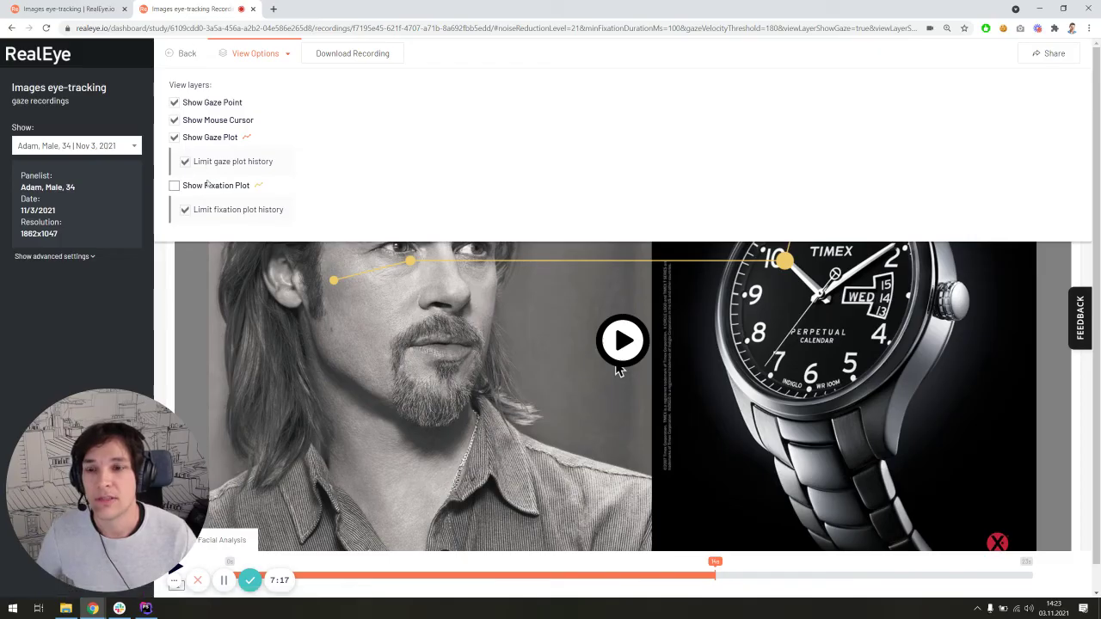
left_click(78, 259)
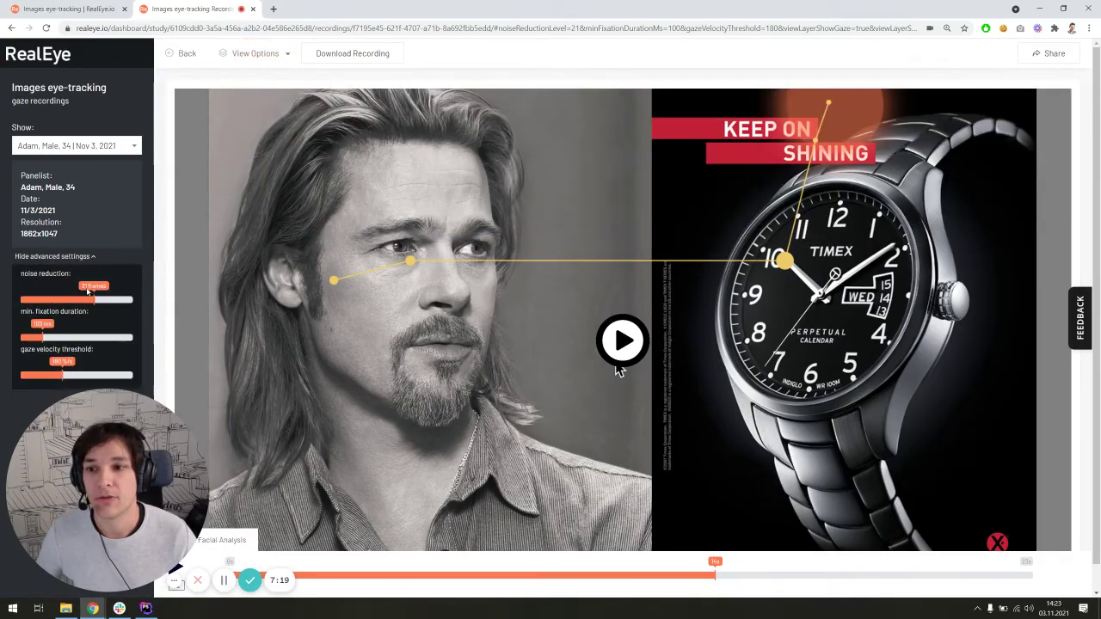
left_click_drag(95, 300, 45, 299)
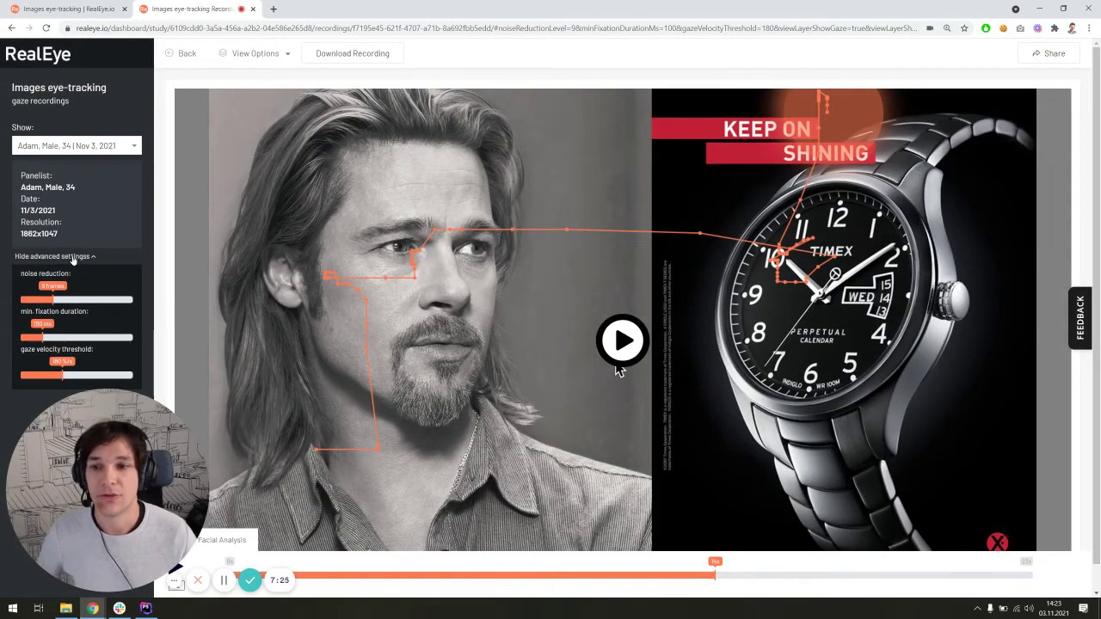
left_click(74, 257)
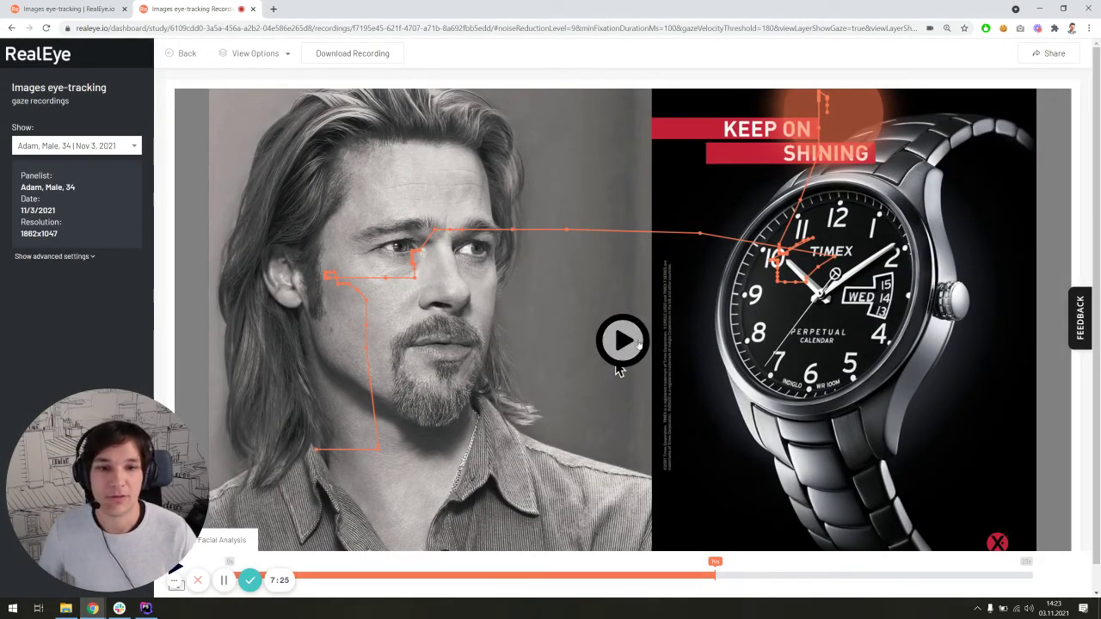
Step: Show the facial emotion chart, rewind to the drinks shelf, add the Neutral line, then return to results
left_click(615, 360)
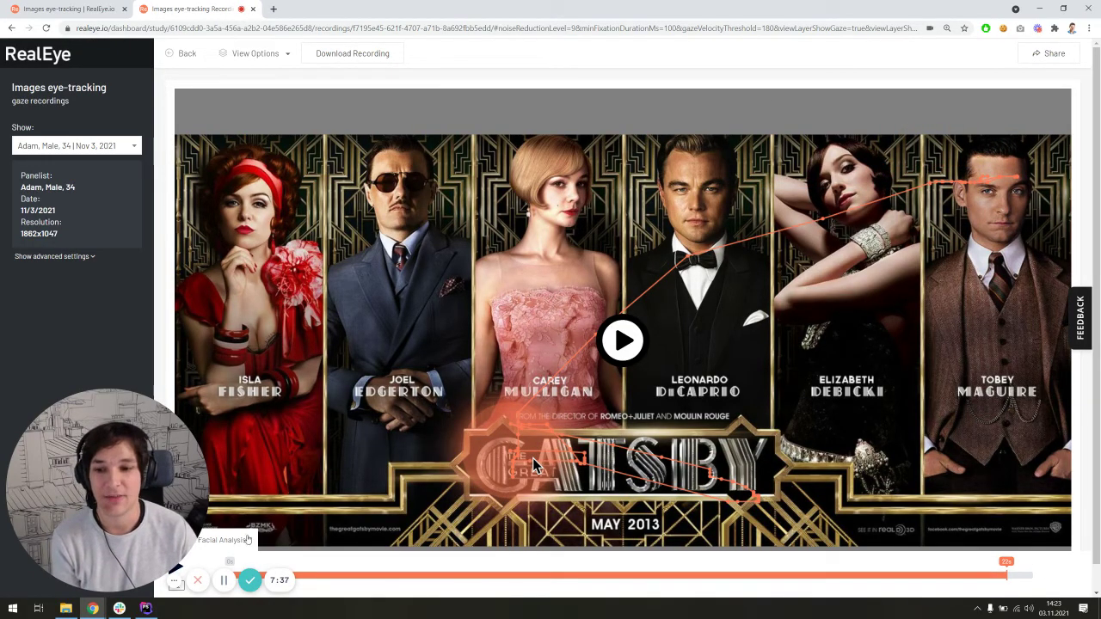
left_click(246, 539)
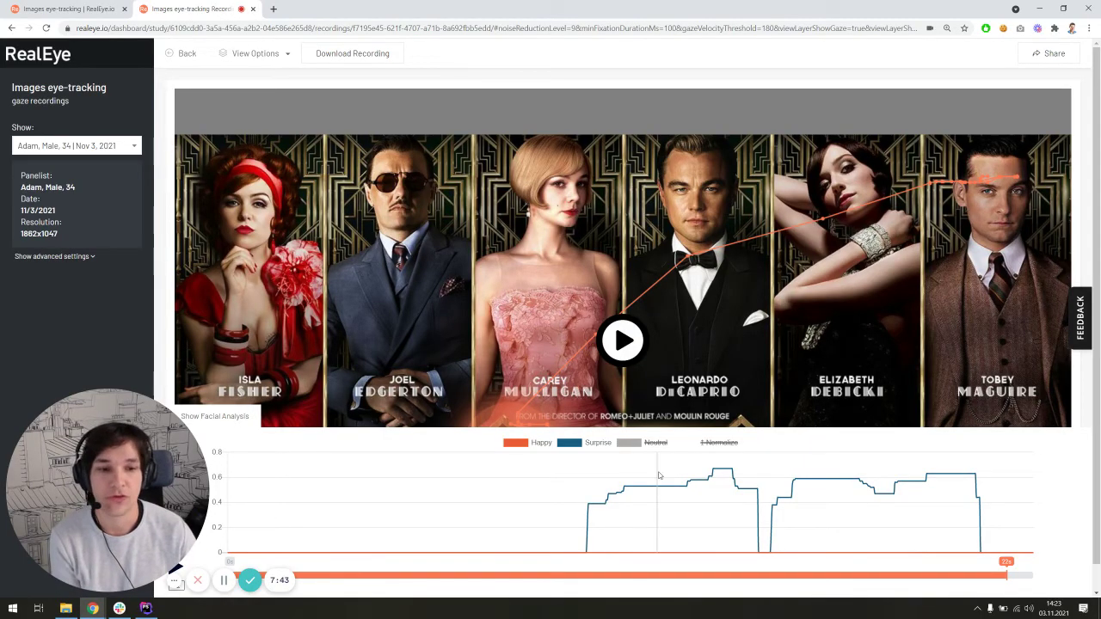
left_click_drag(1008, 562, 577, 561)
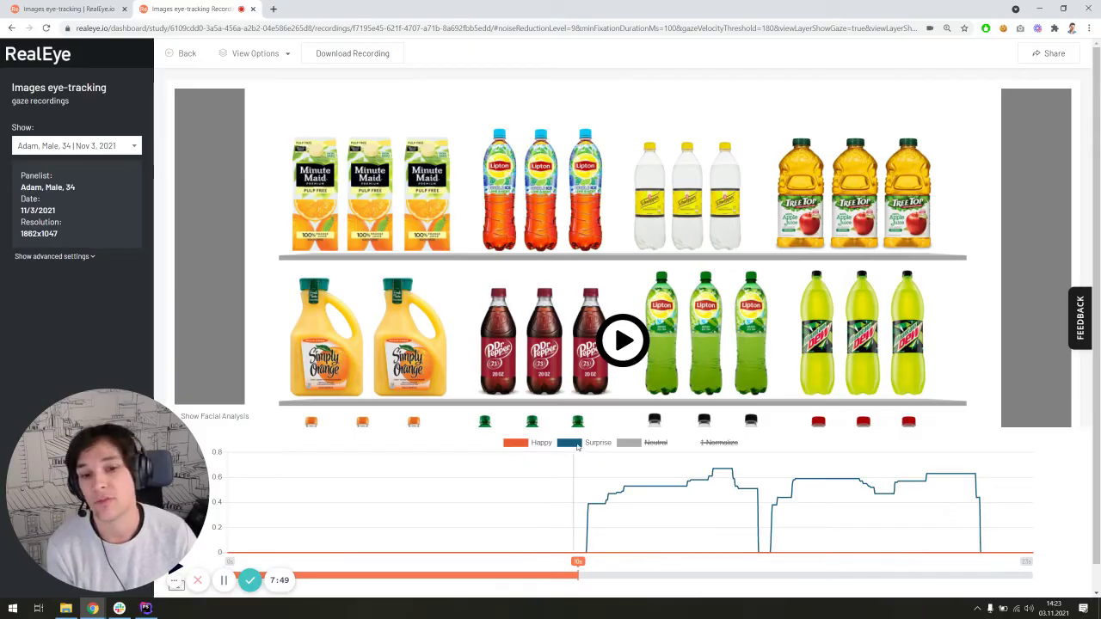
left_click(630, 443)
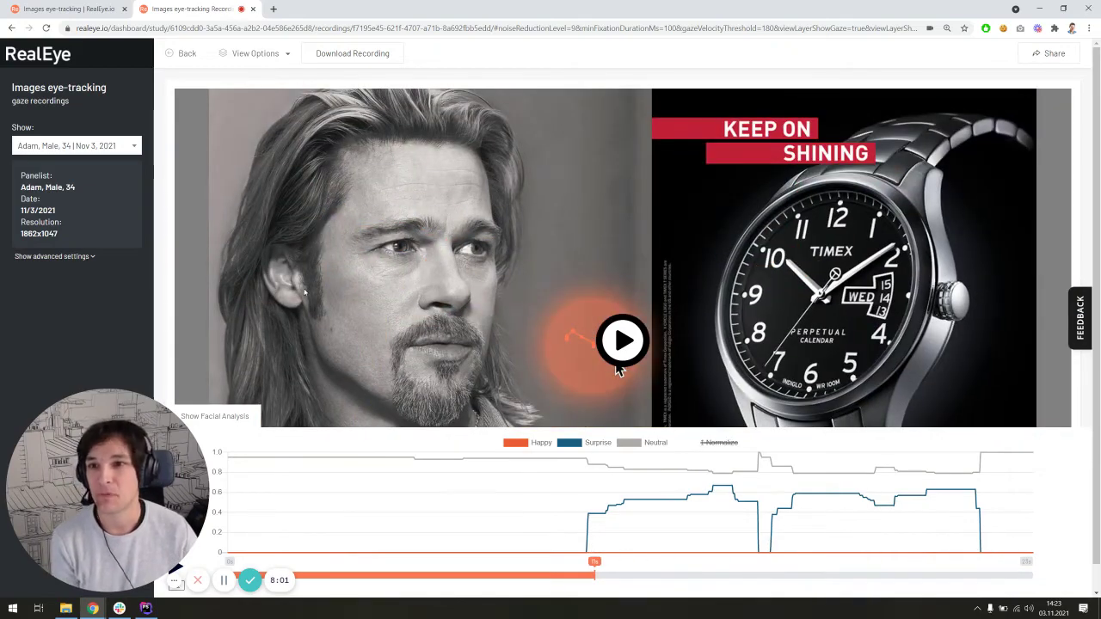
left_click(179, 62)
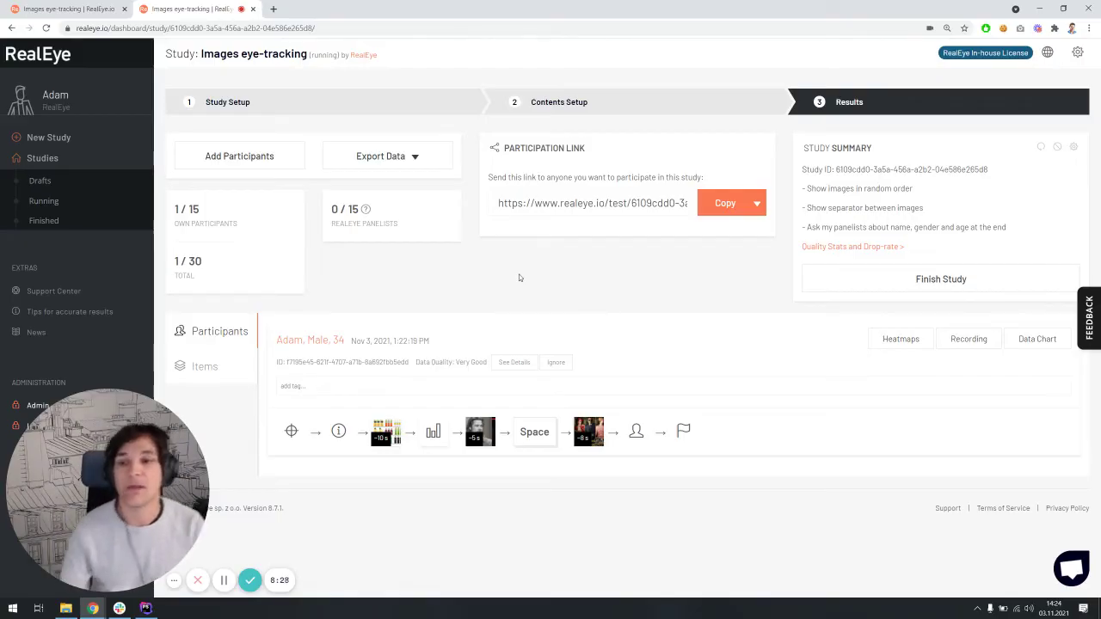
Step: Search running studies for 'demo', open the Demo study and scroll its 24 usable participant sessions
left_click(45, 202)
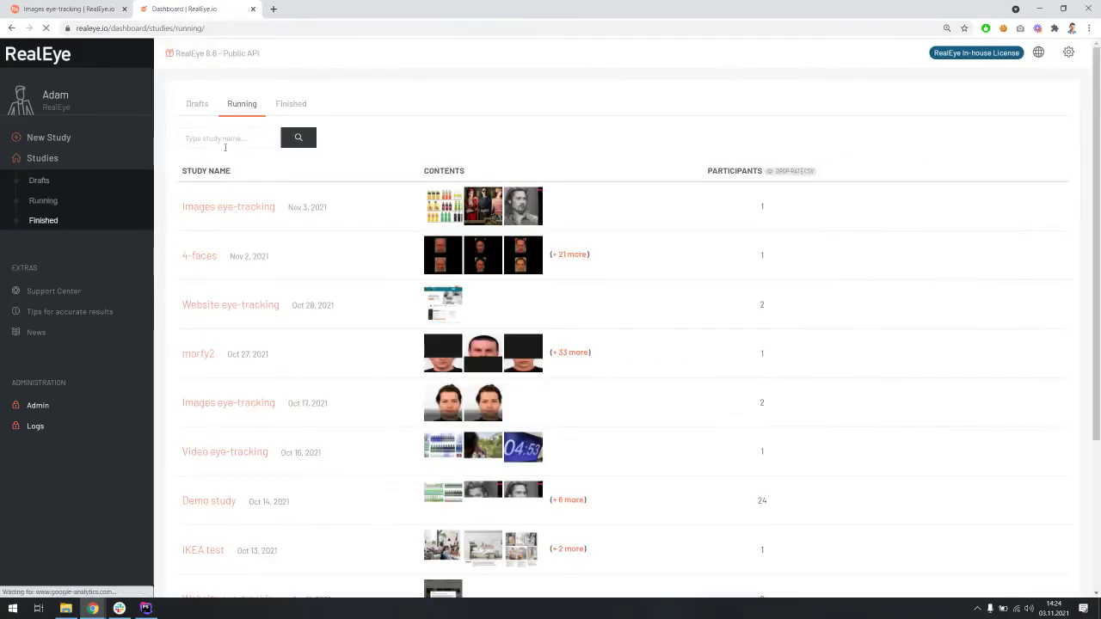
left_click(222, 143)
type("demo")
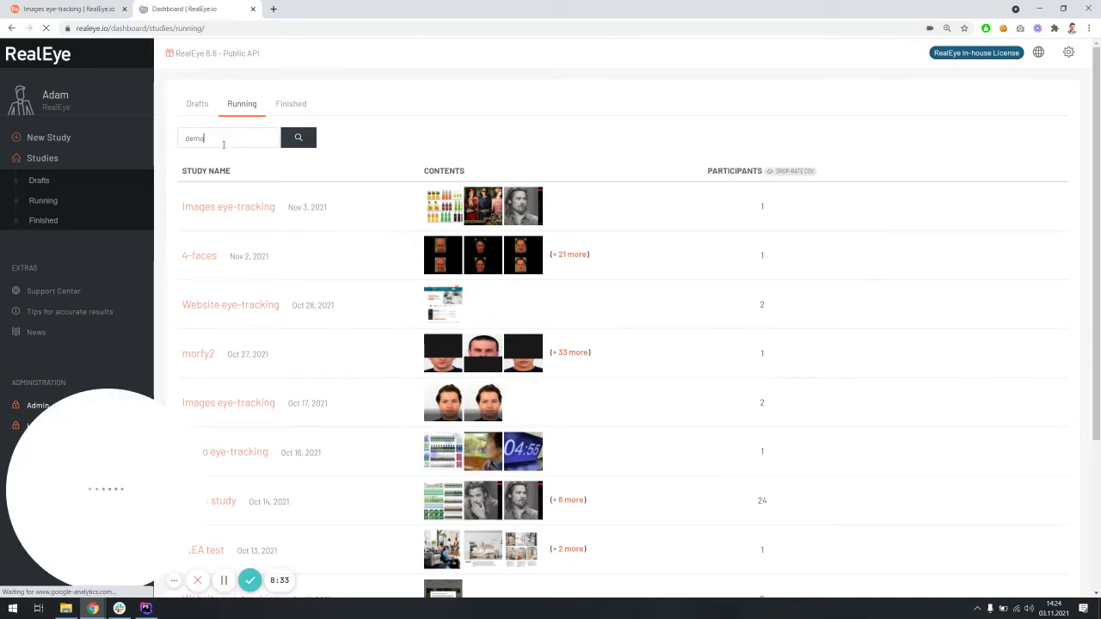
key("Return")
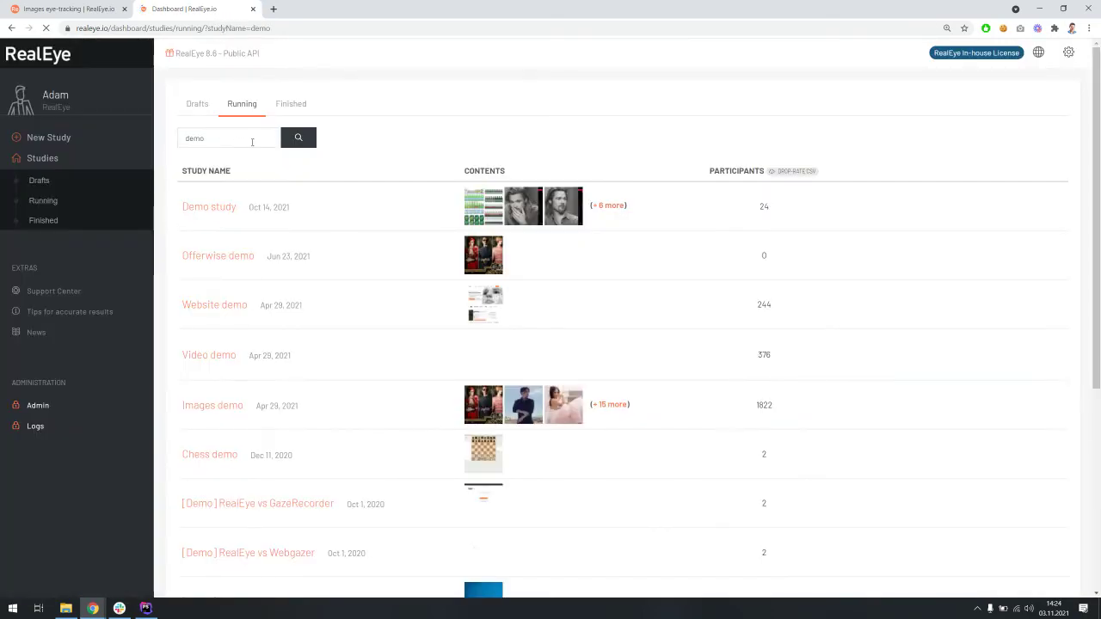
left_click(216, 209)
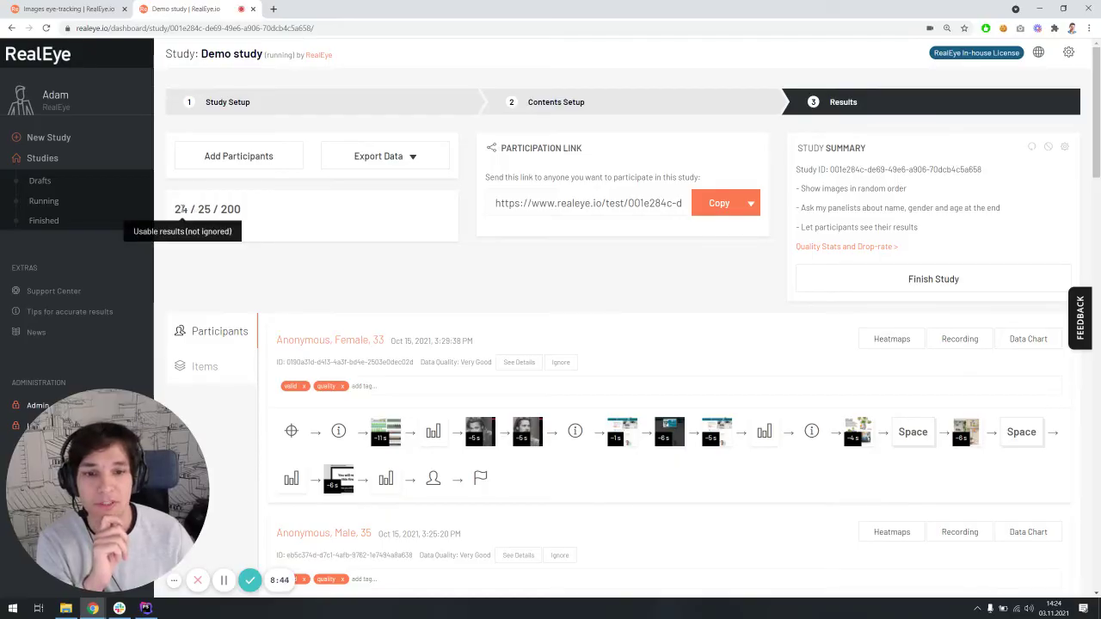
scroll(344, 284, "down", 3)
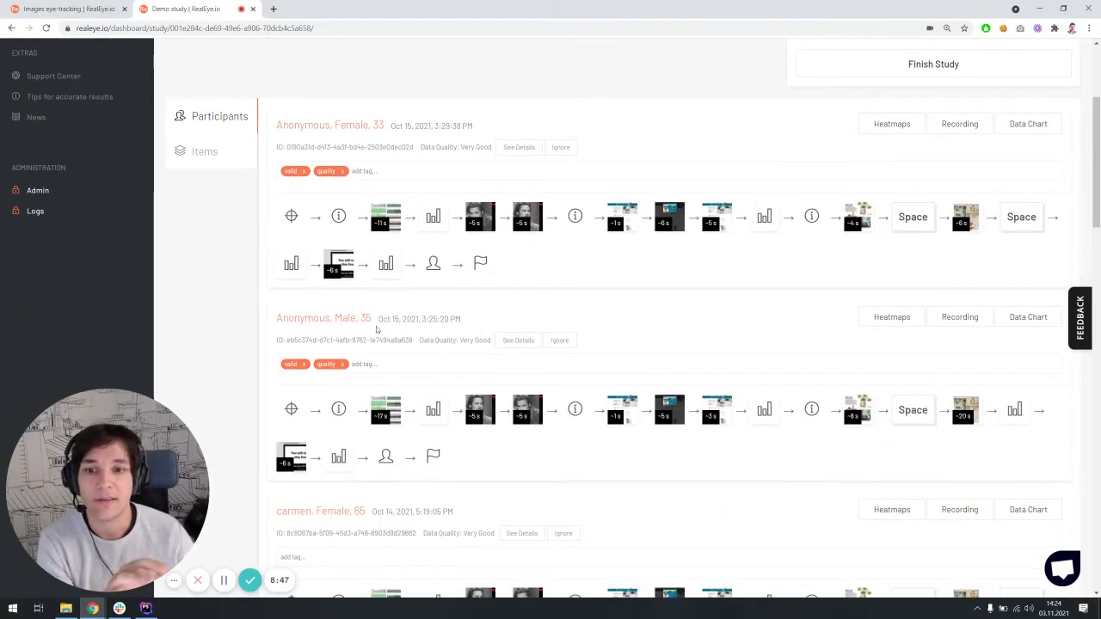
scroll(610, 298, "down", 4)
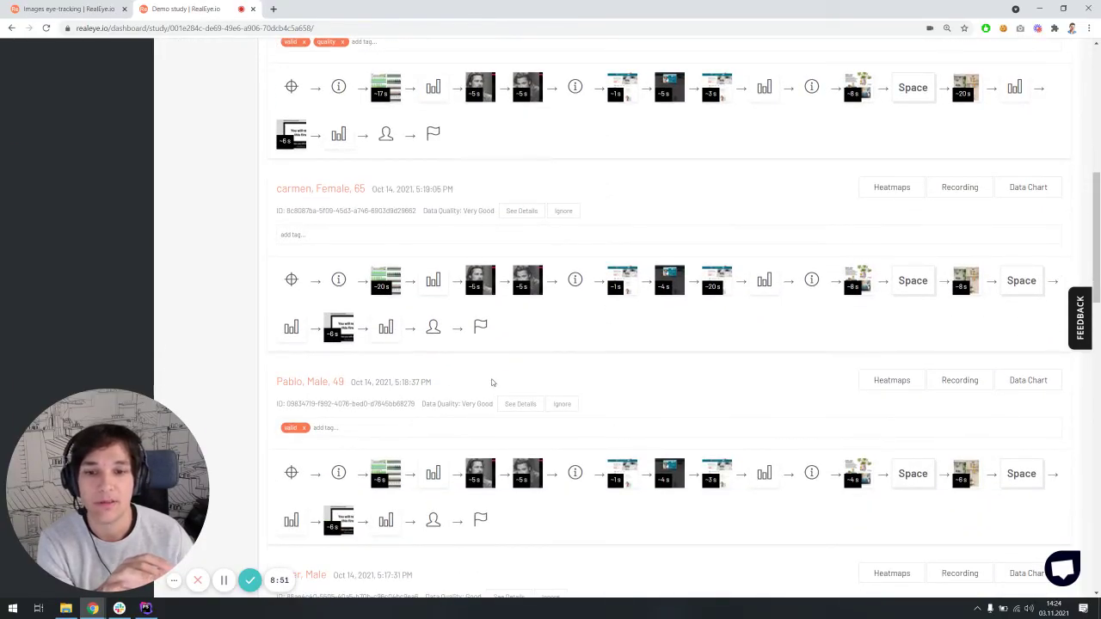
scroll(473, 344, "up", 4)
scroll(469, 335, "up", 3)
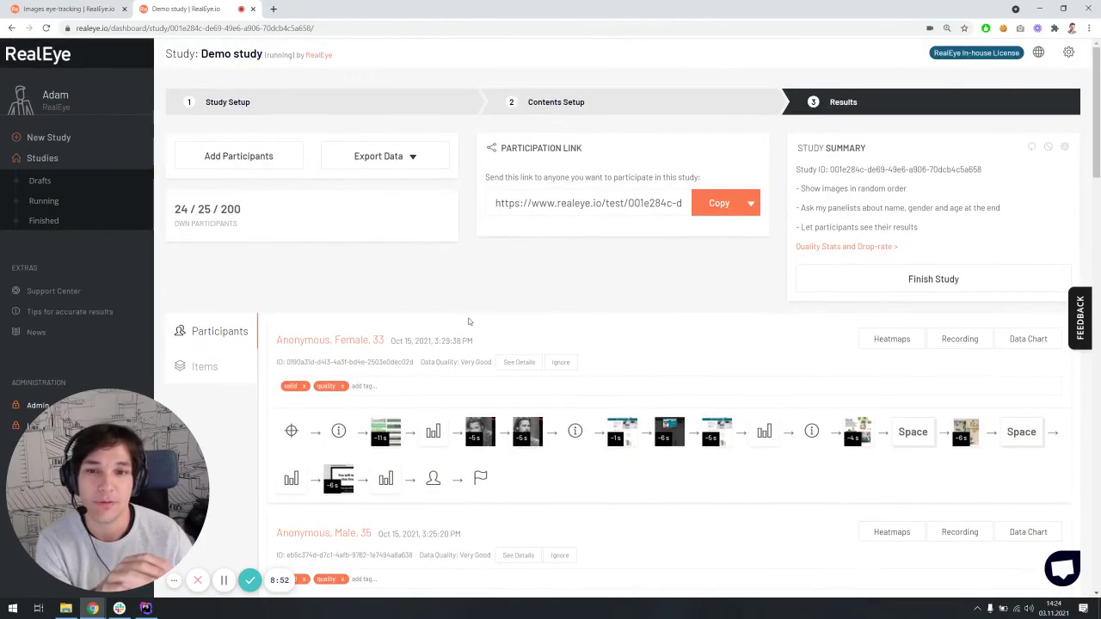
Step: Switch the results to items and check the project_org_296 survey question results
left_click(204, 367)
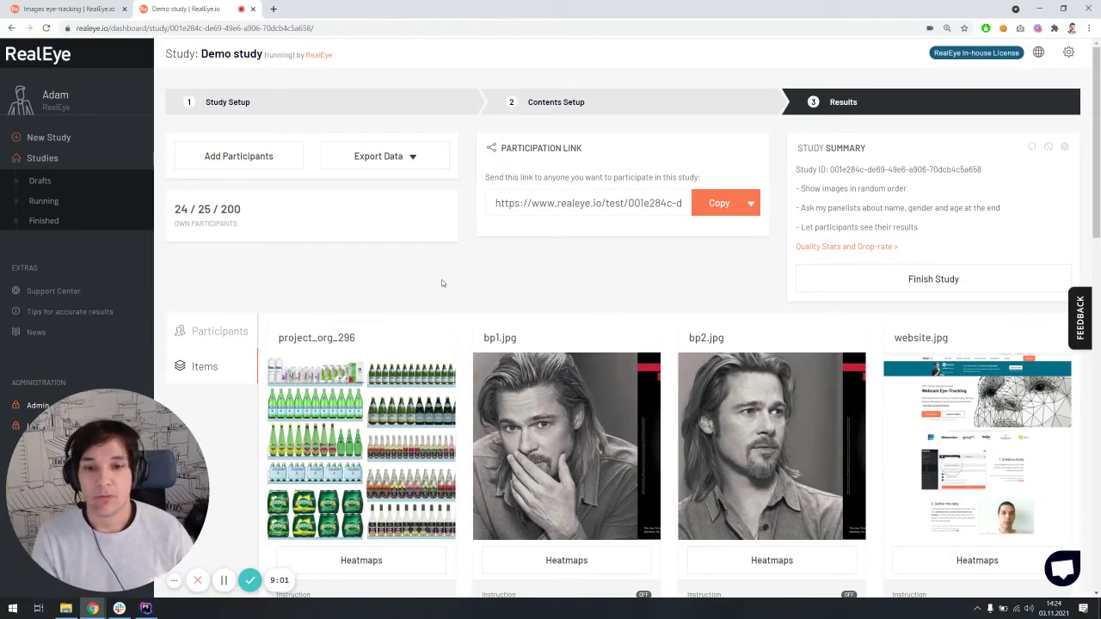
scroll(469, 258, "down", 3)
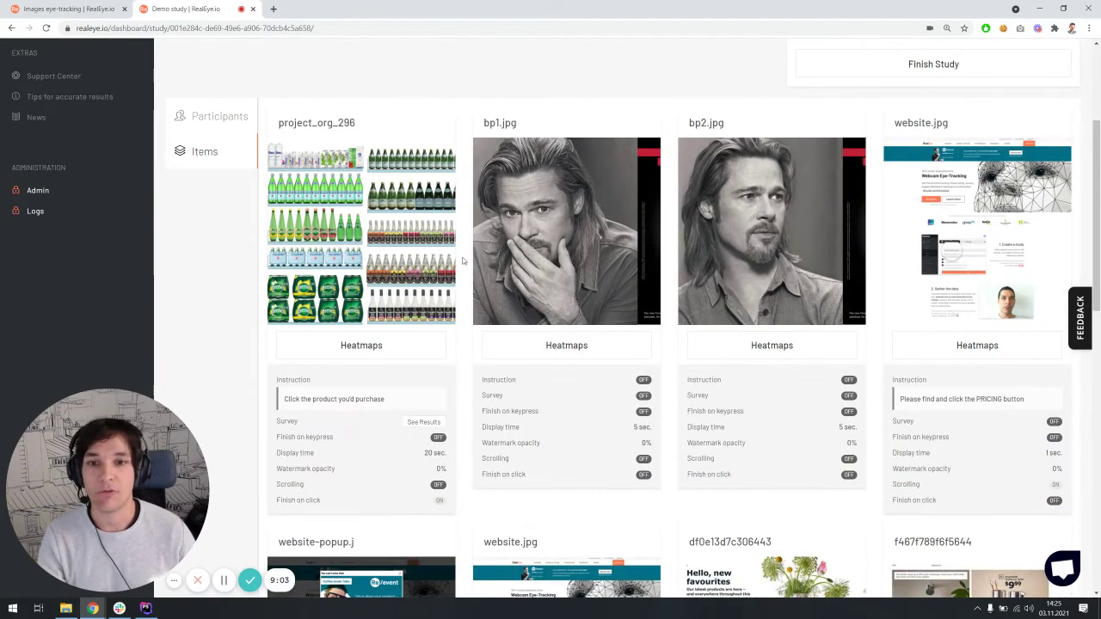
left_click(423, 422)
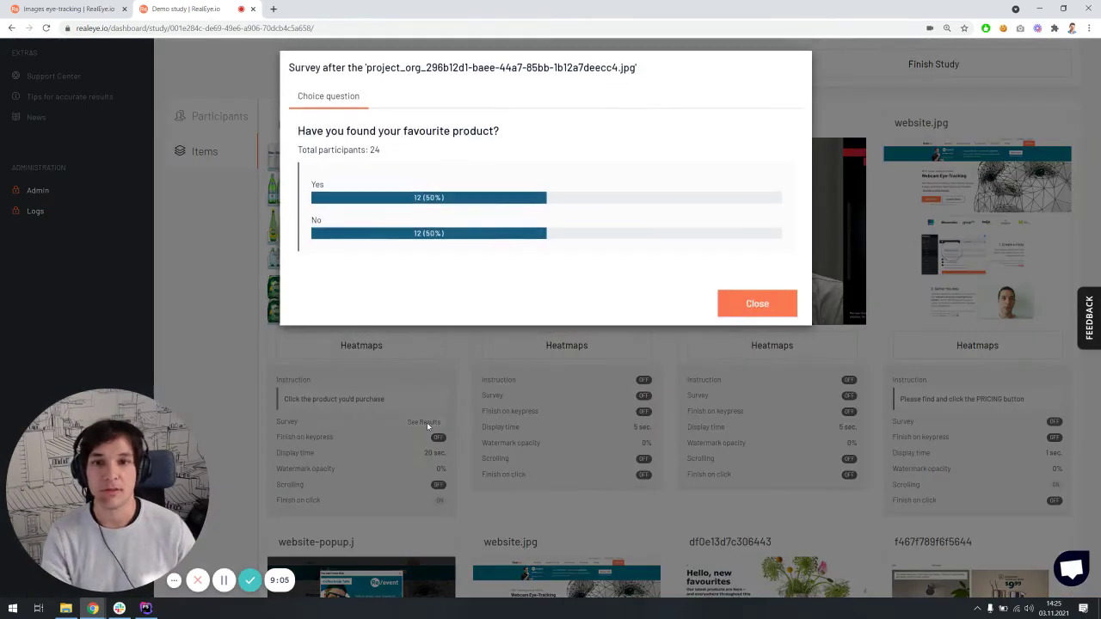
mouse_move(307, 136)
left_mouse_down()
mouse_move(473, 135)
mouse_move(307, 135)
left_mouse_up()
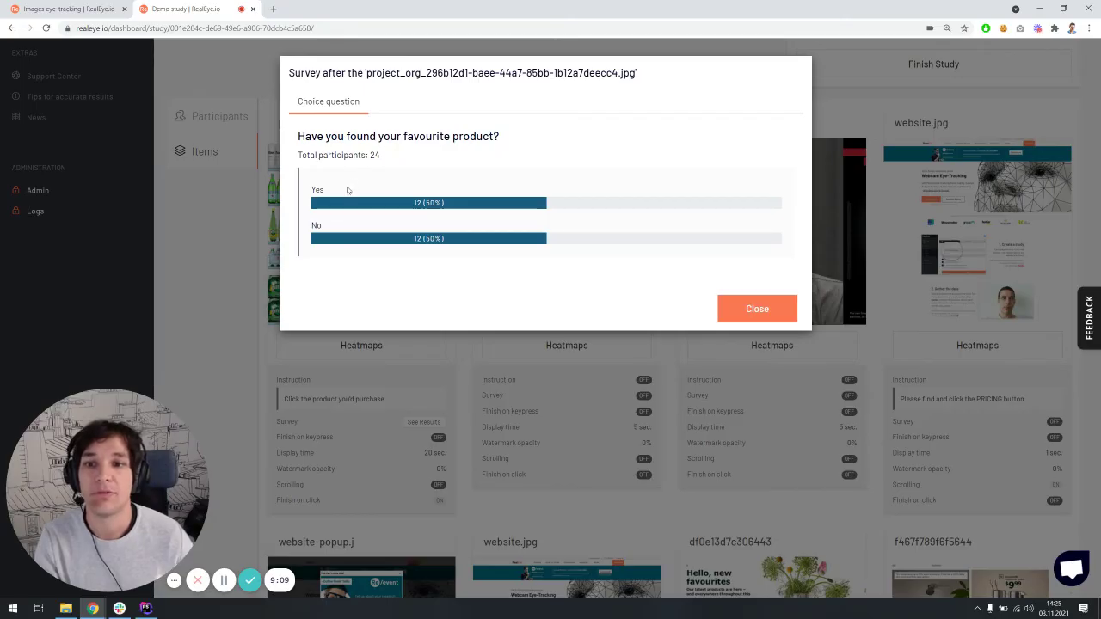
left_click(757, 310)
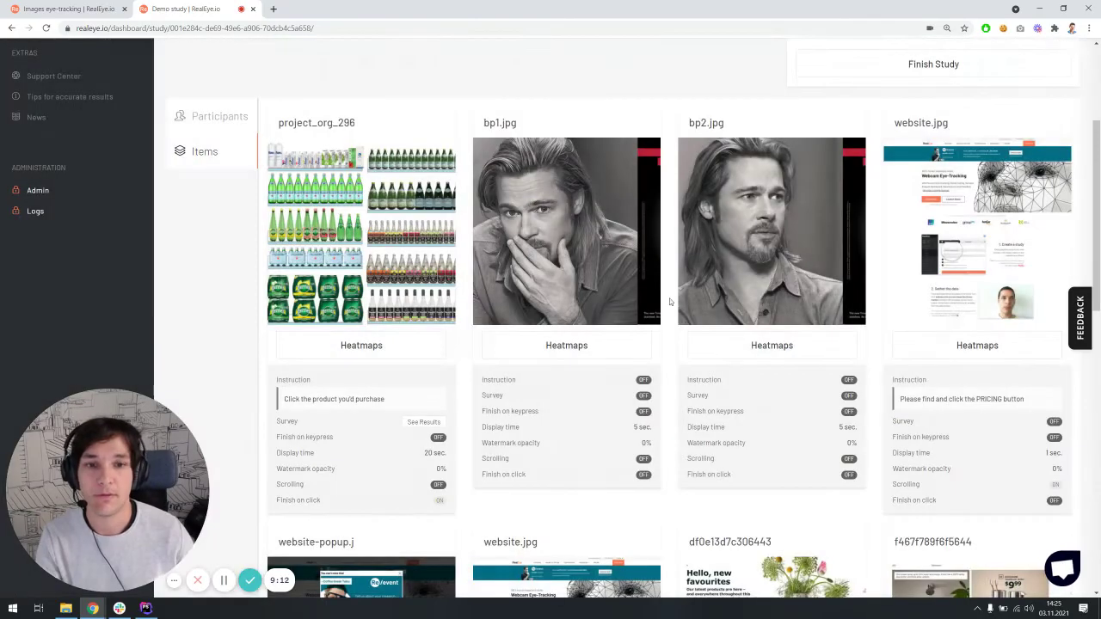
Step: Review the IKEA catalogue item's keystroke statistics: 23 participants, mostly pressing Space
scroll(671, 271, "down", 5)
left_click(833, 436)
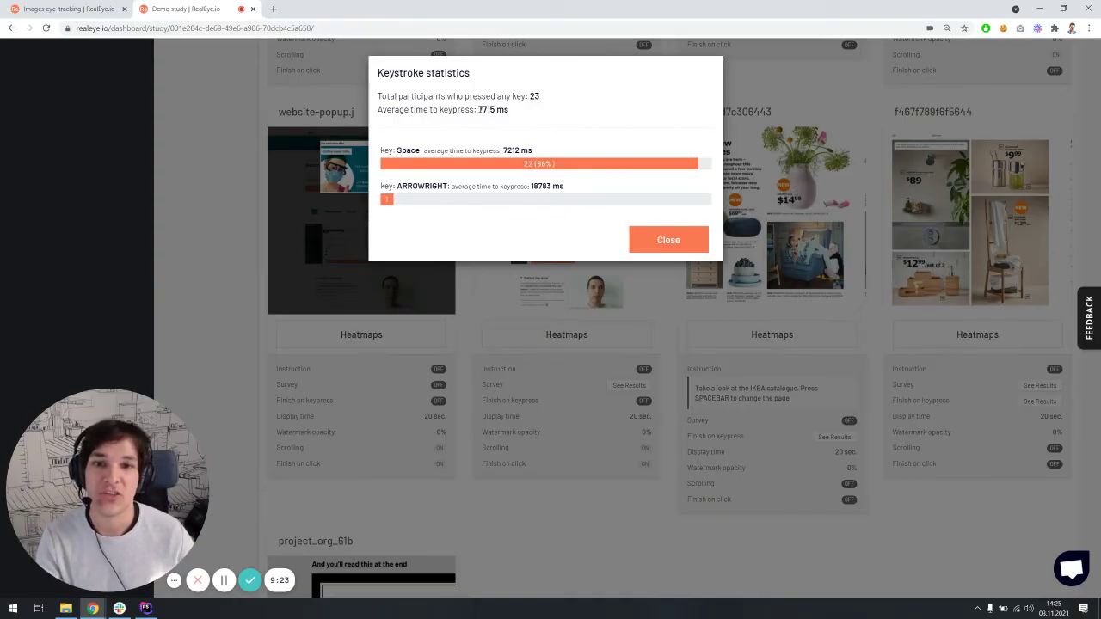
left_click(562, 113)
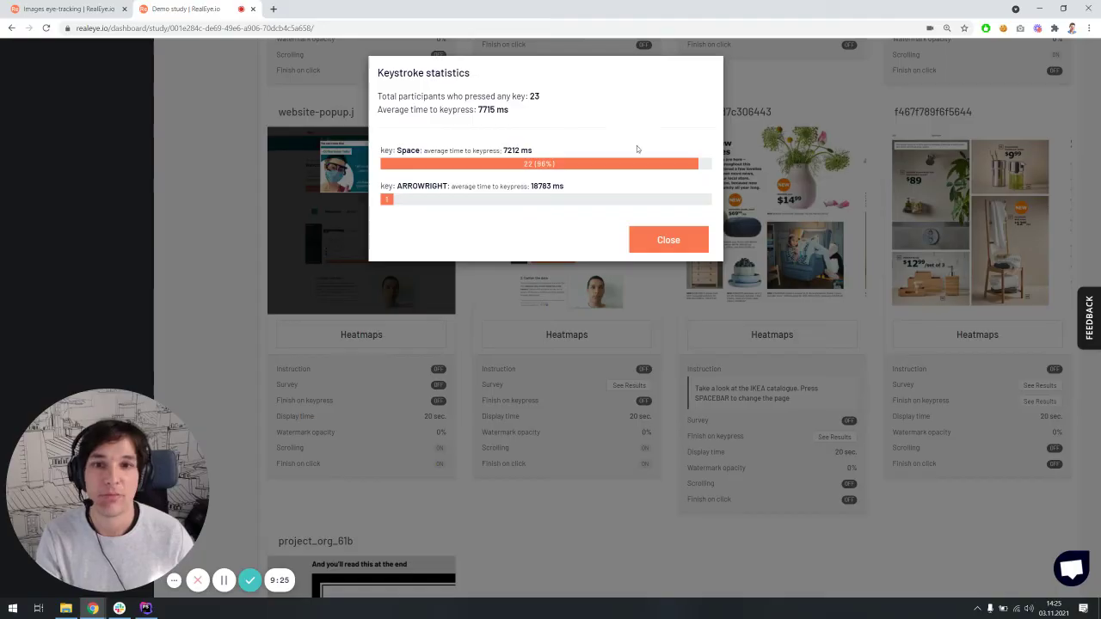
left_click(658, 242)
scroll(668, 261, "up", 8)
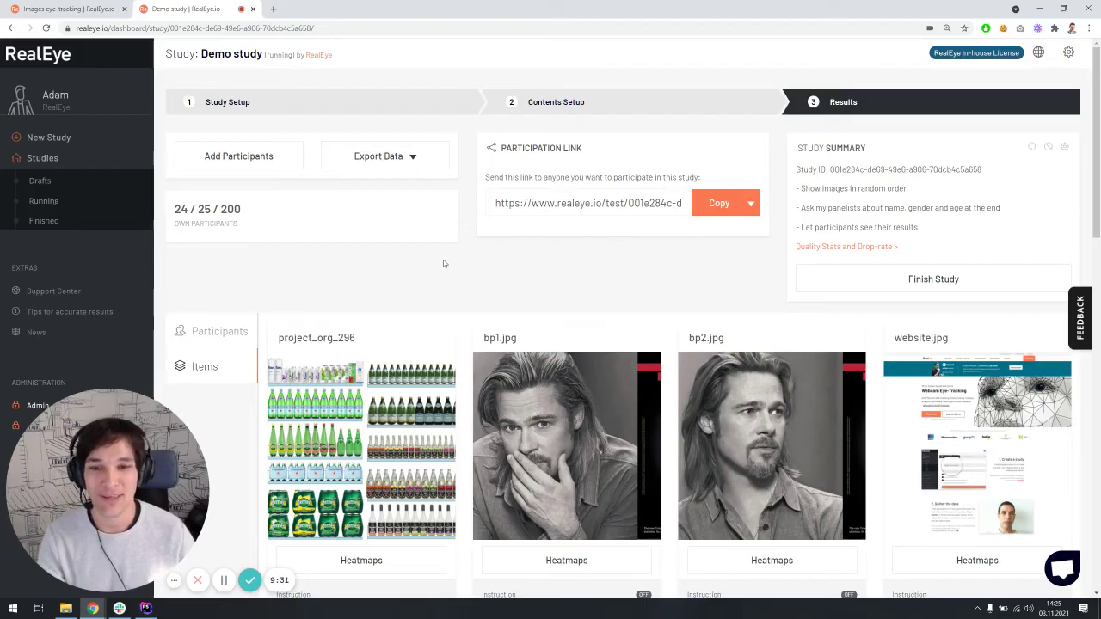
Step: Open the project_org_296 shelf heatmap and set it to Fit screen
left_click(361, 560)
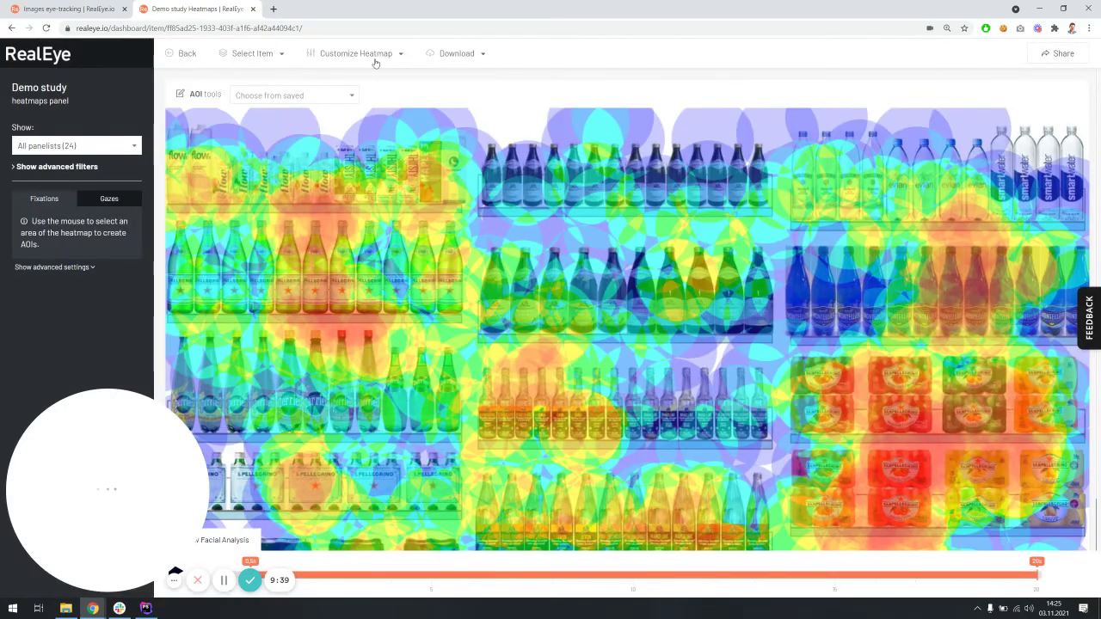
left_click(375, 55)
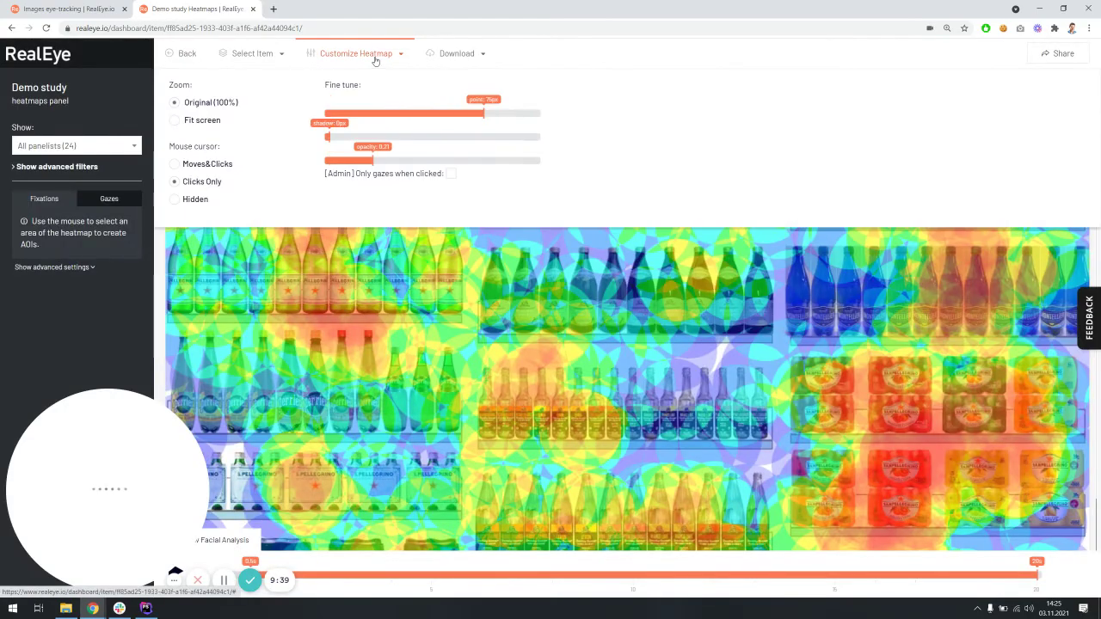
left_click(198, 120)
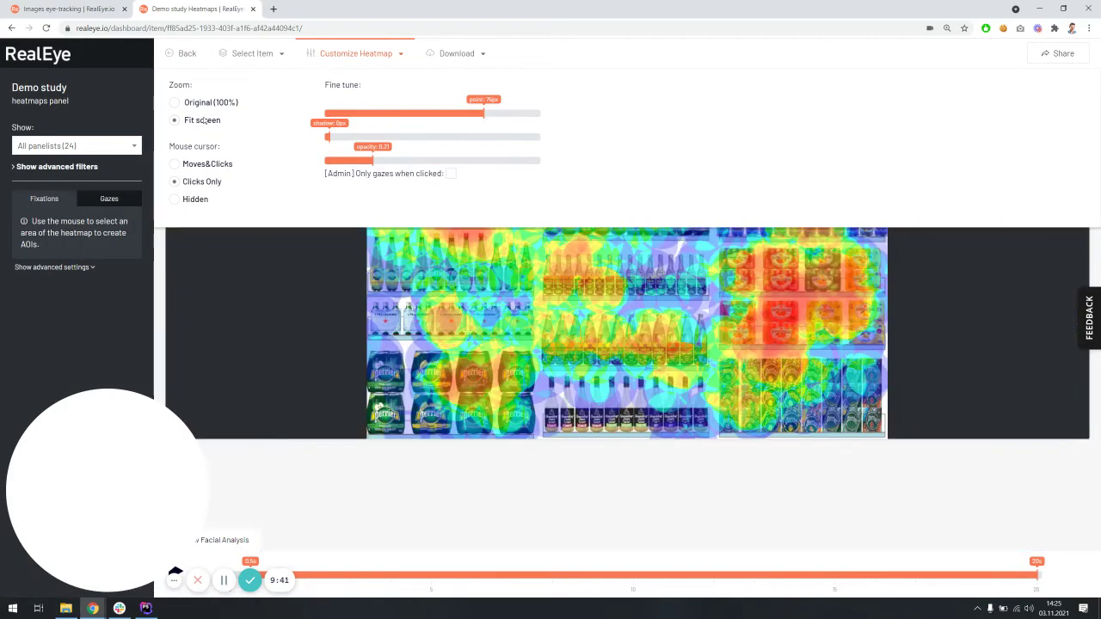
left_click(404, 476)
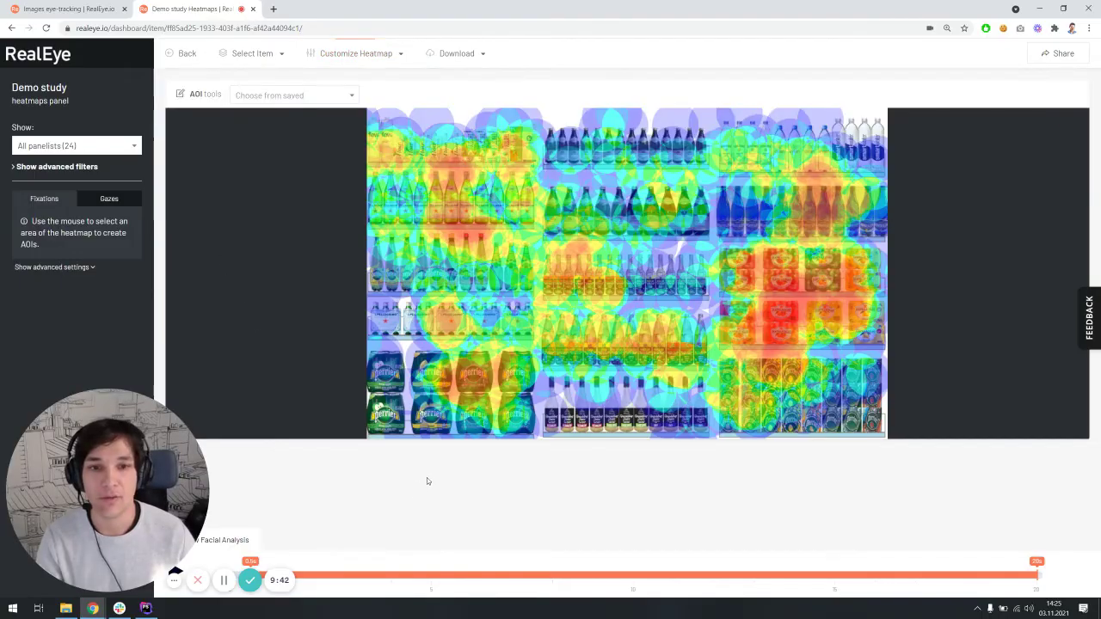
Step: Toggle the advanced panelist filters and compare the Gazes view, ending on Fixations
left_click(41, 167)
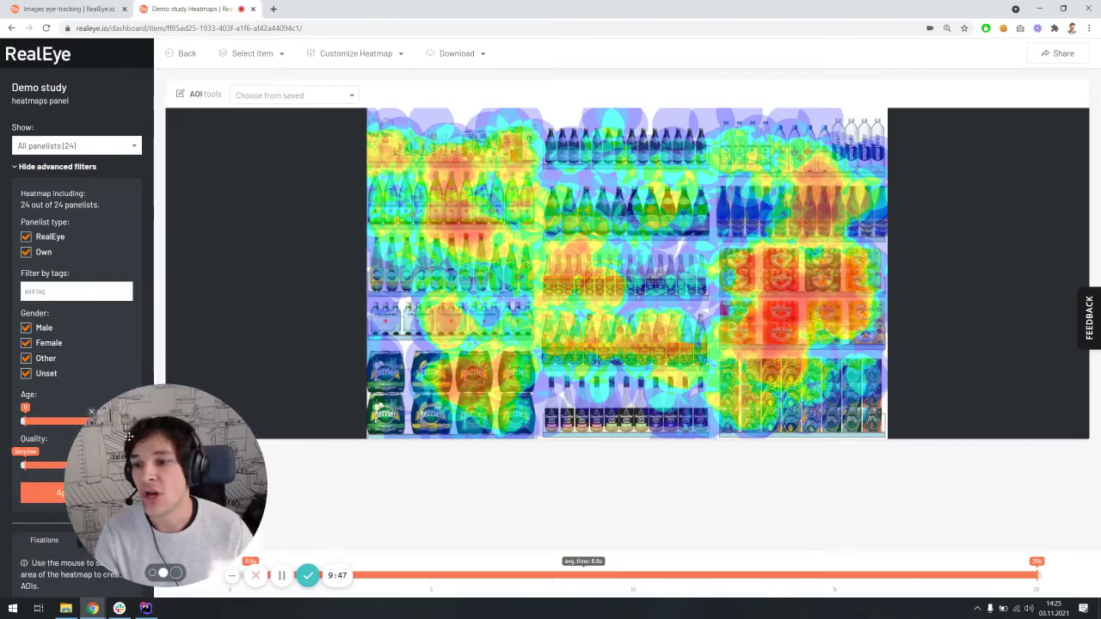
left_click(54, 168)
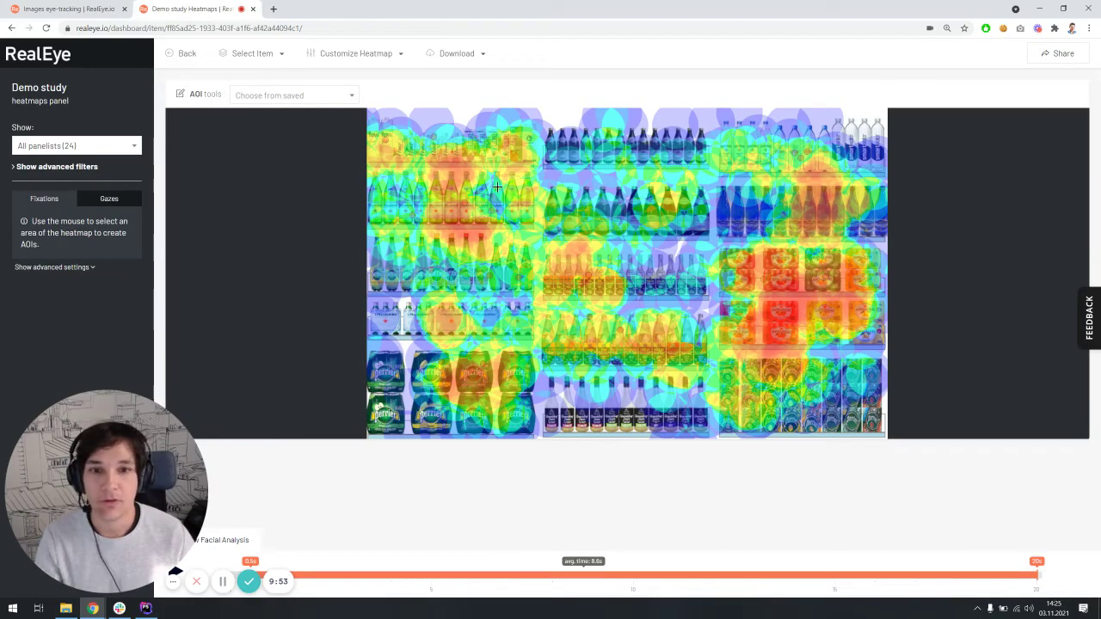
left_click(110, 201)
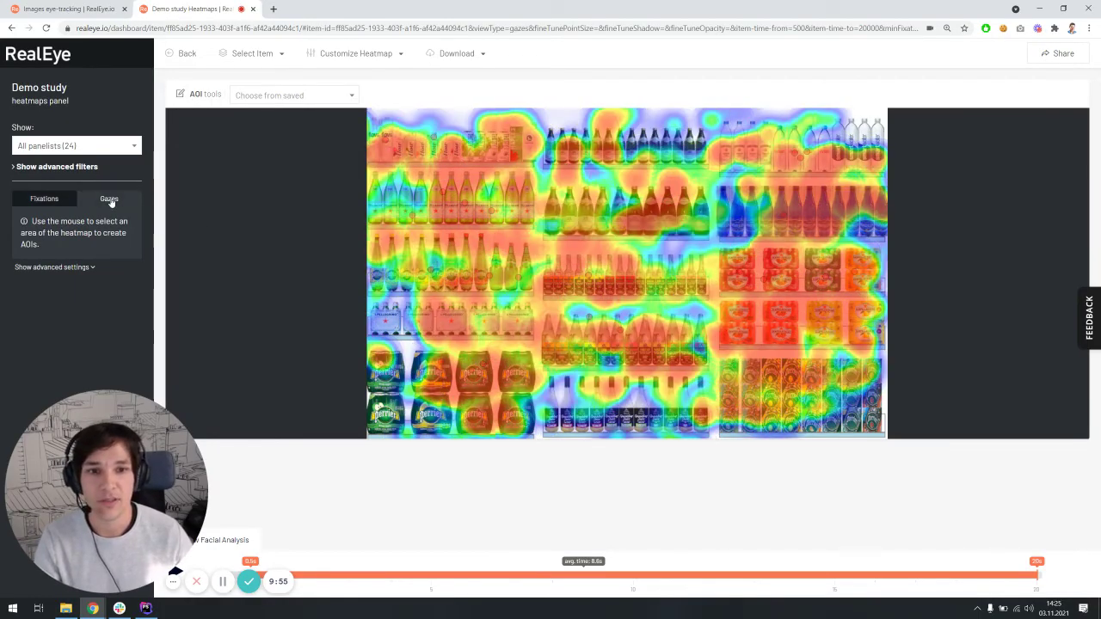
left_click(52, 203)
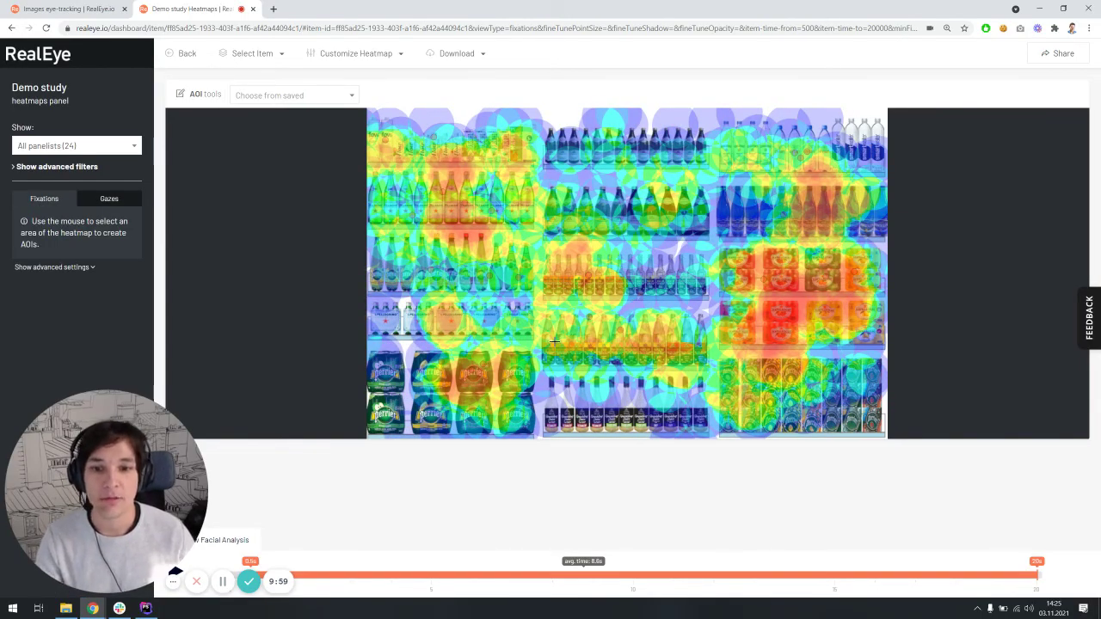
Step: Draw and adjust an AOI box around right-shelf products, then cancel saving it
left_click_drag(761, 293, 806, 243)
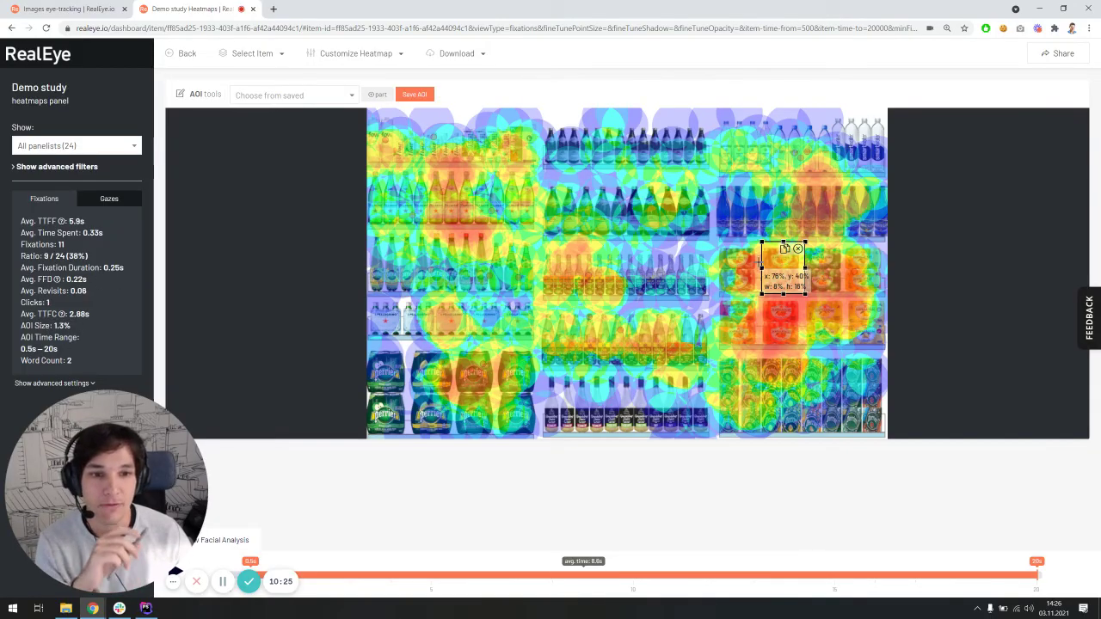
left_click_drag(780, 262, 779, 265)
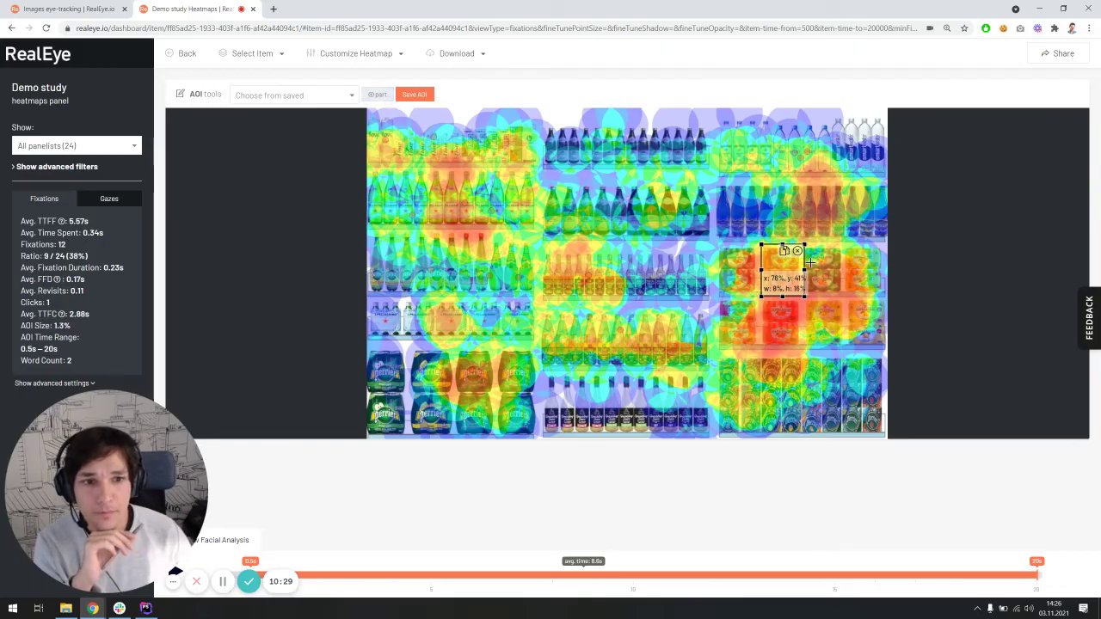
left_click_drag(783, 256, 857, 258)
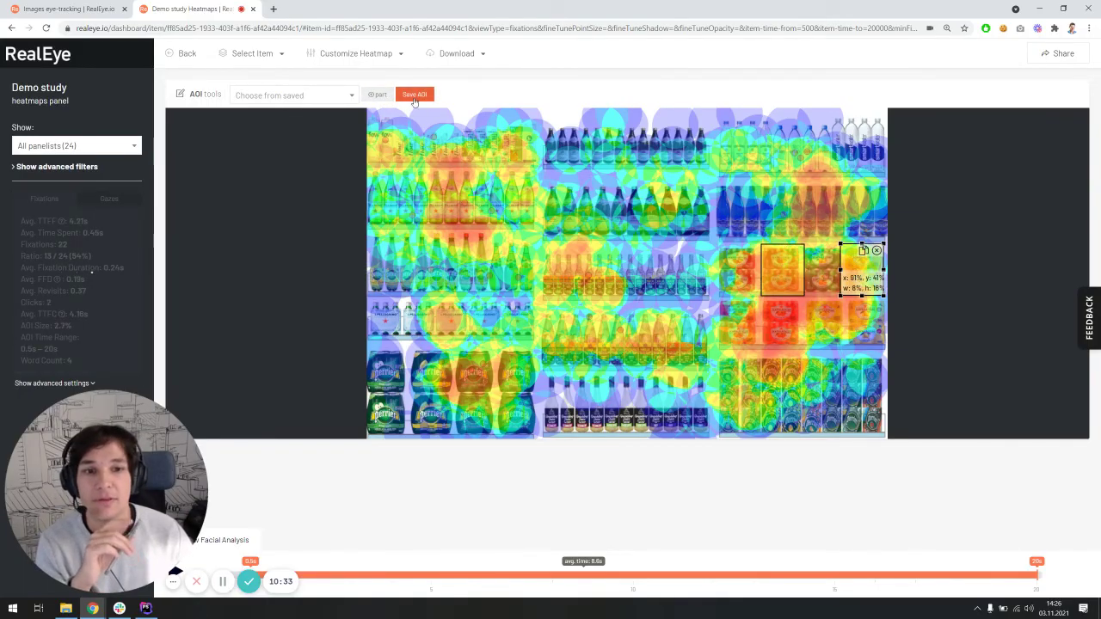
left_click(415, 93)
left_click(510, 159)
Step: Load the saved 'water no 6' AOIs and limit the heatmap time range to end at 5.3 s
left_click(296, 96)
scroll(306, 182, "down", 5)
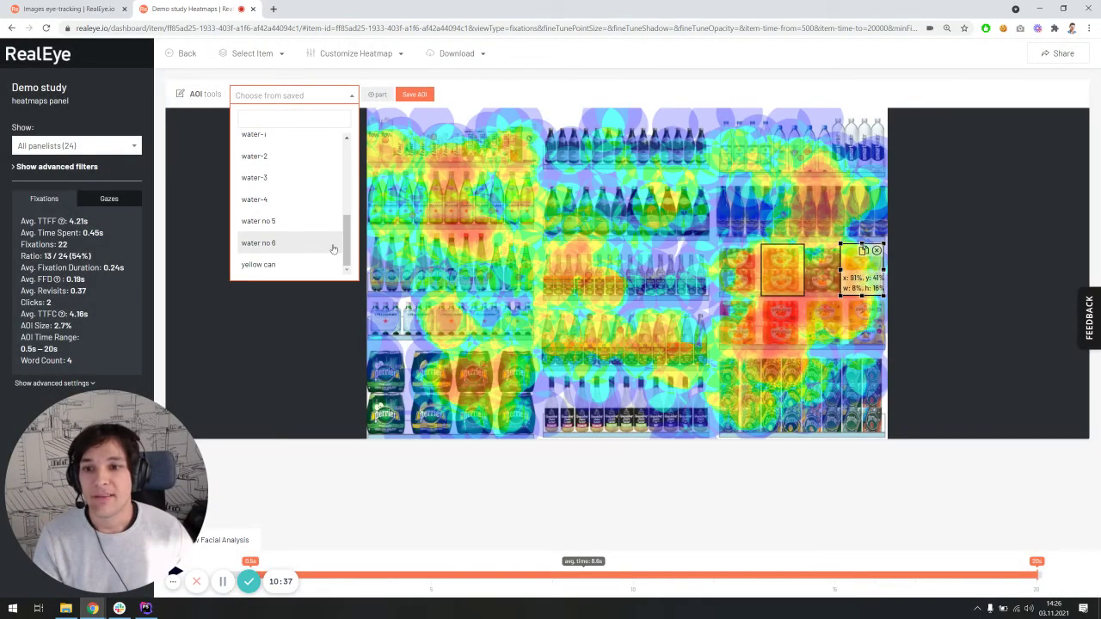
left_click(274, 242)
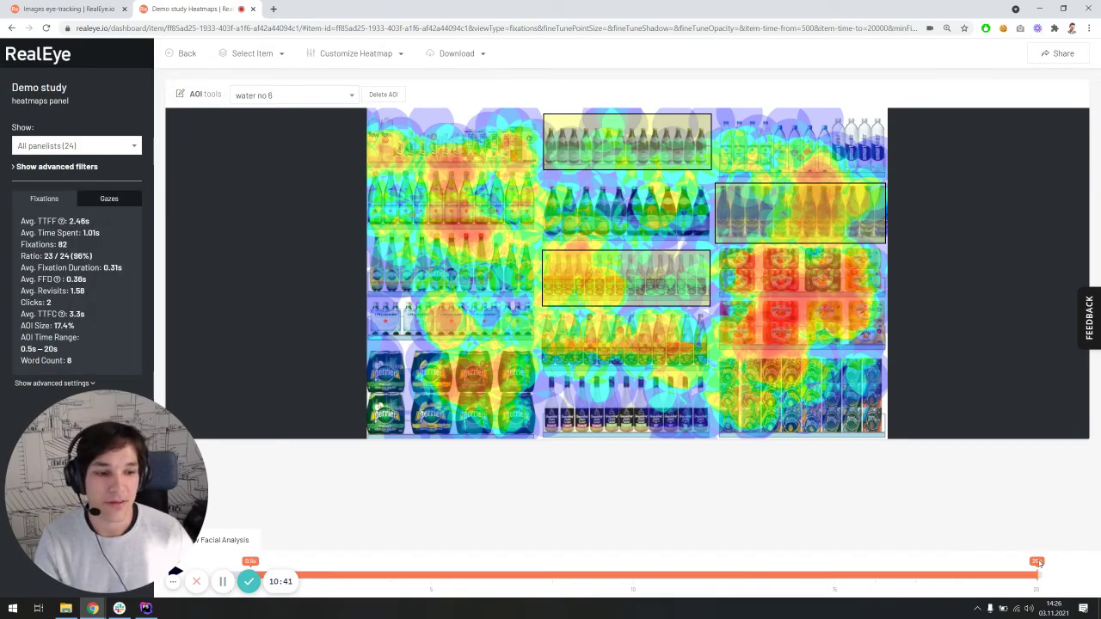
left_click_drag(1034, 561, 593, 568)
left_click_drag(507, 569, 429, 567)
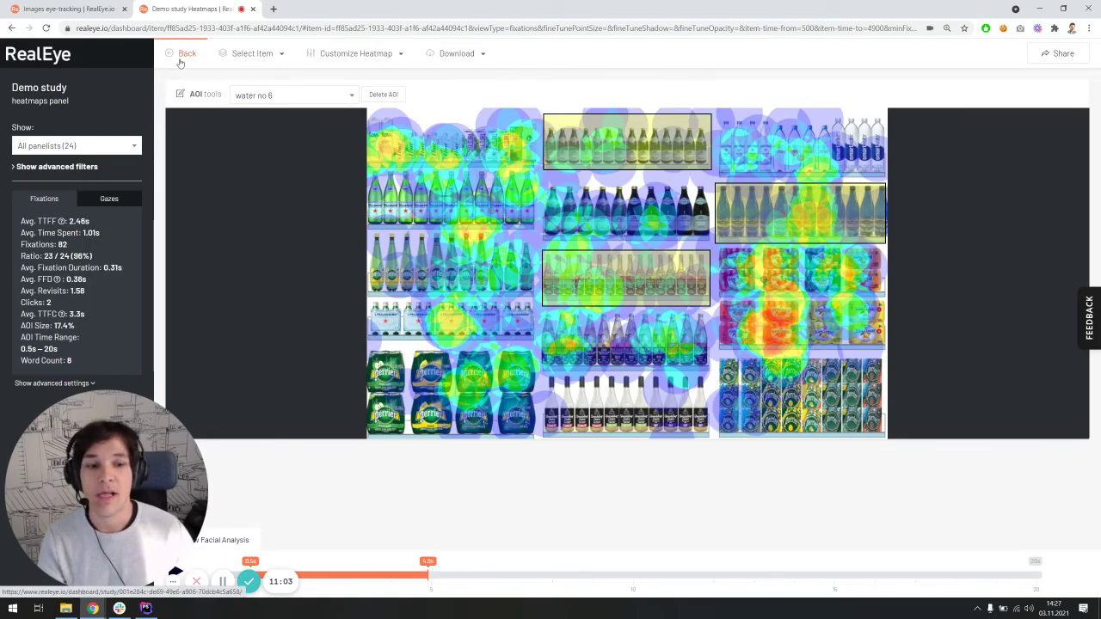
left_click(62, 9)
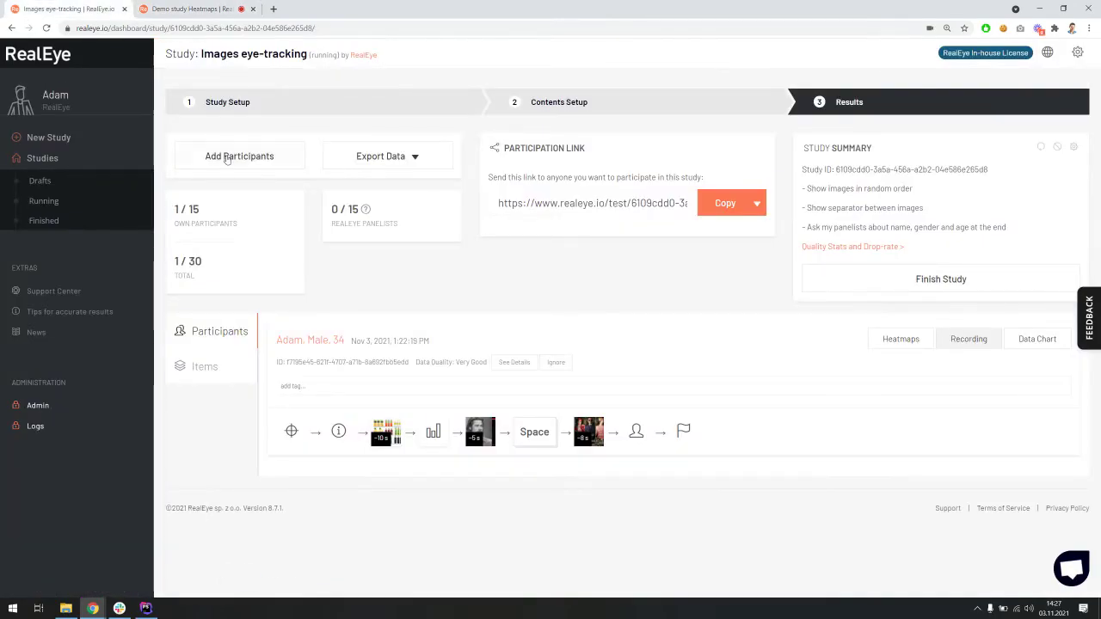
left_click(411, 156)
mouse_move(363, 186)
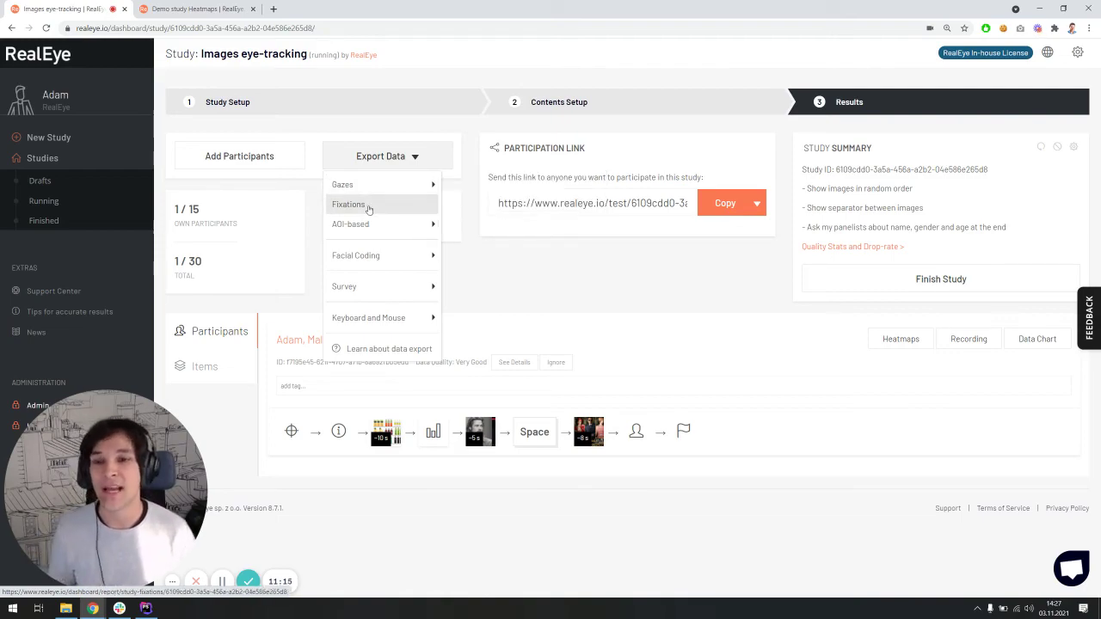
mouse_move(387, 225)
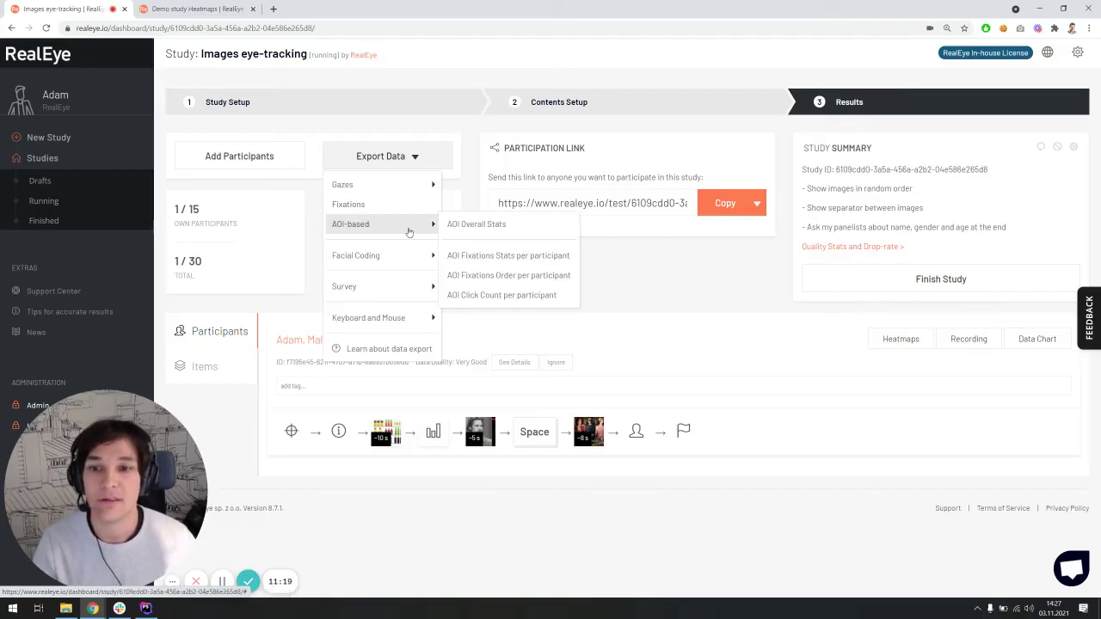
mouse_move(379, 288)
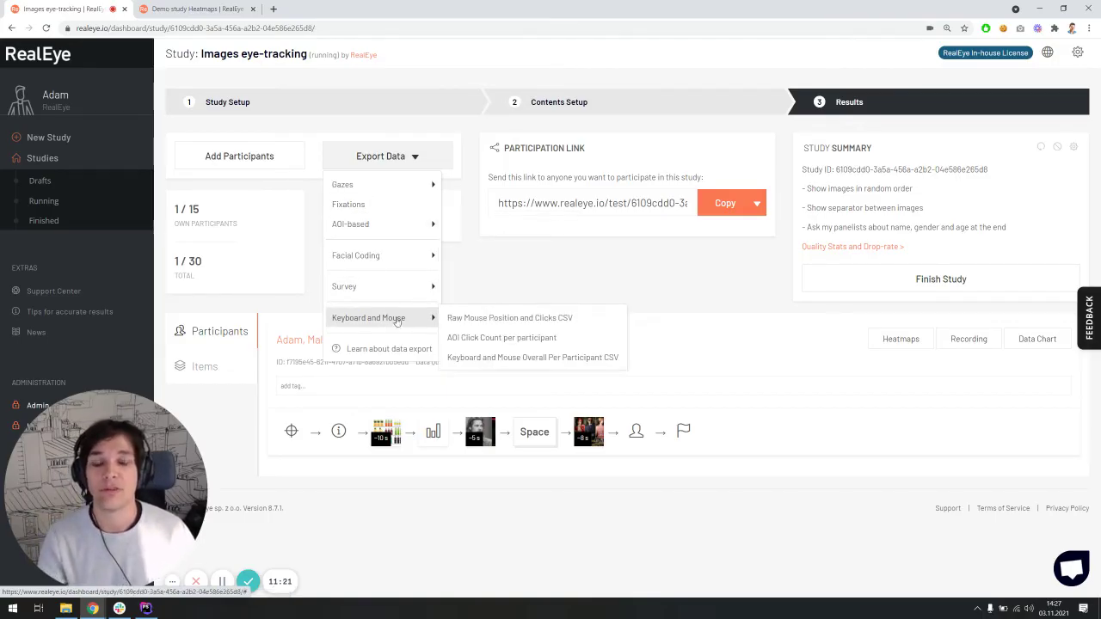
left_click(566, 263)
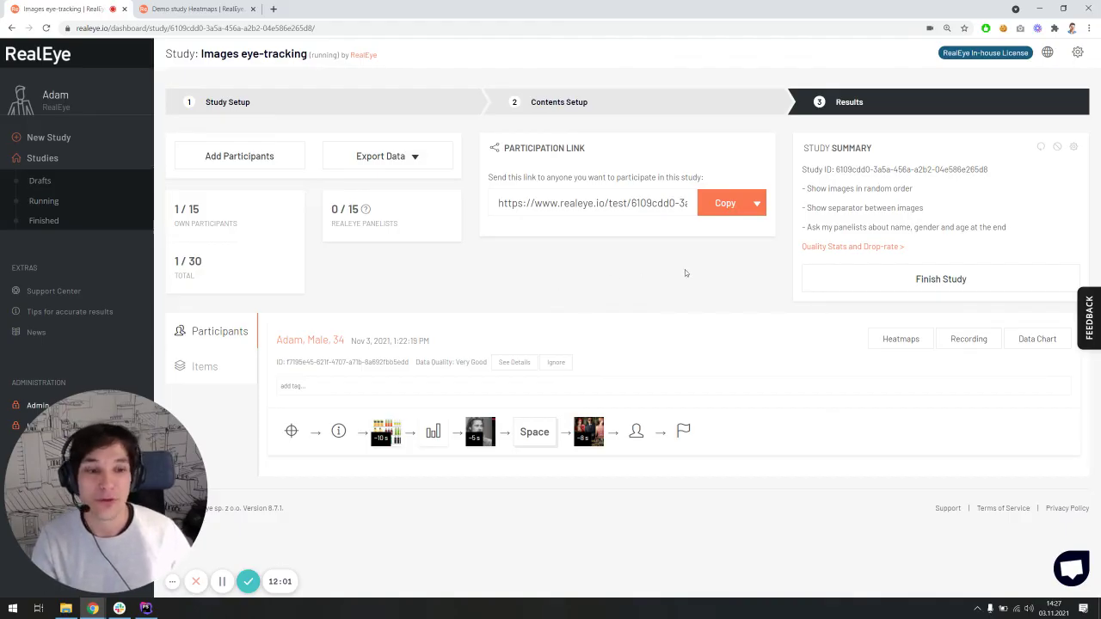
left_click(1077, 51)
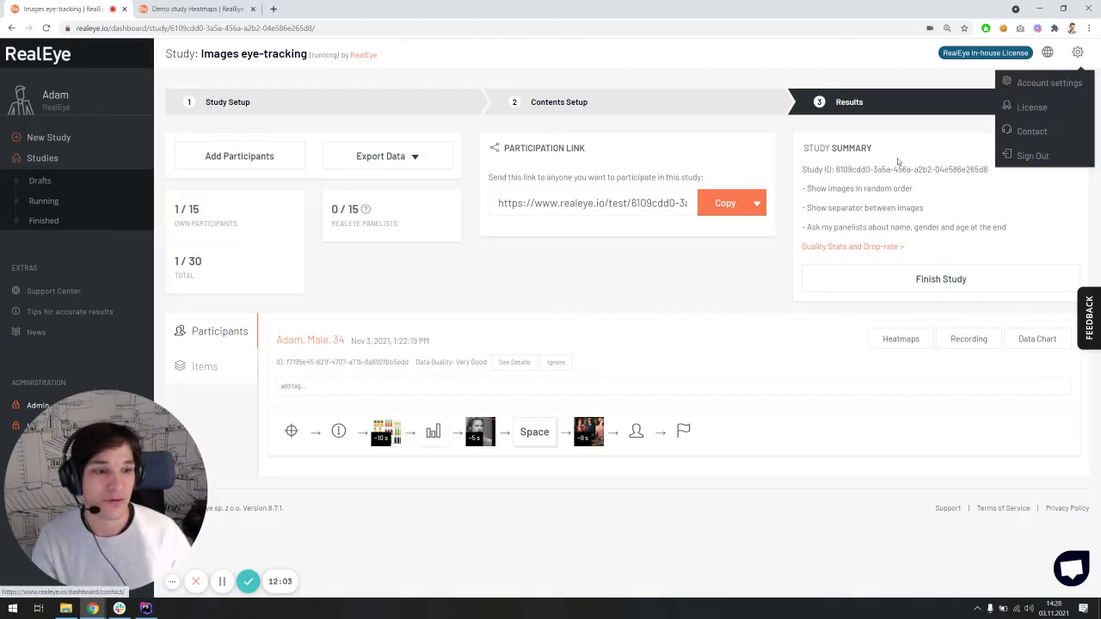
left_click(763, 347)
left_click(1066, 569)
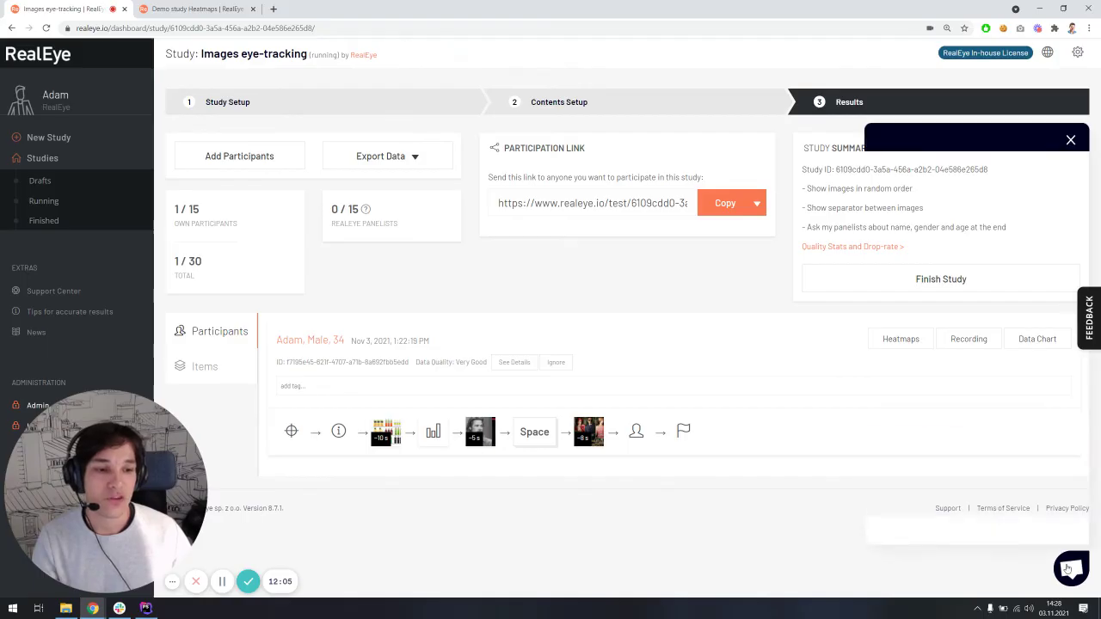
left_click(1070, 141)
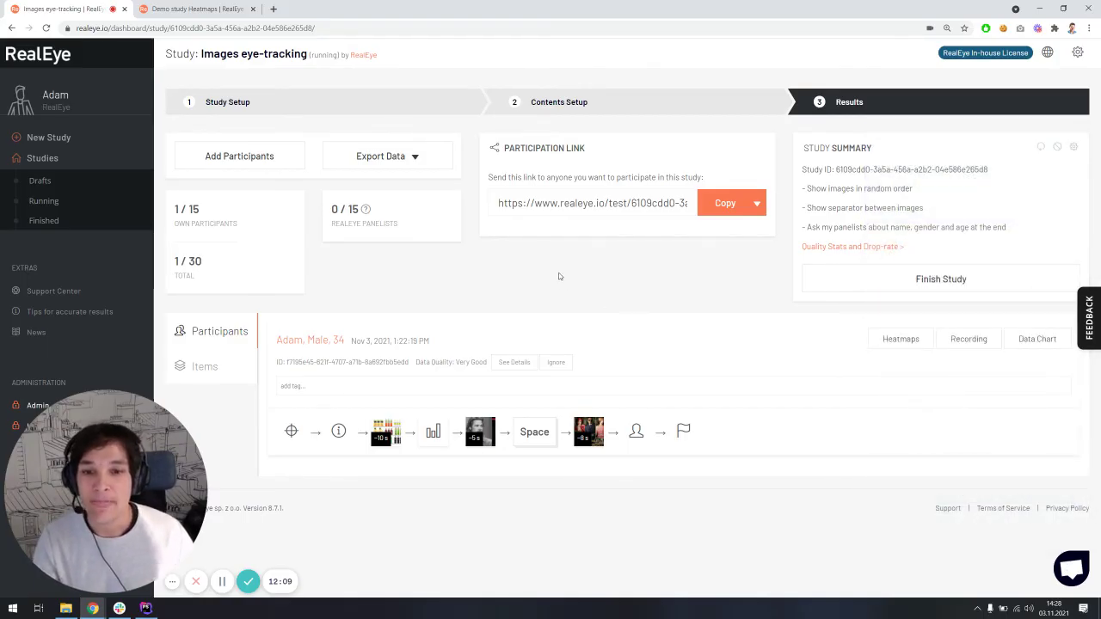